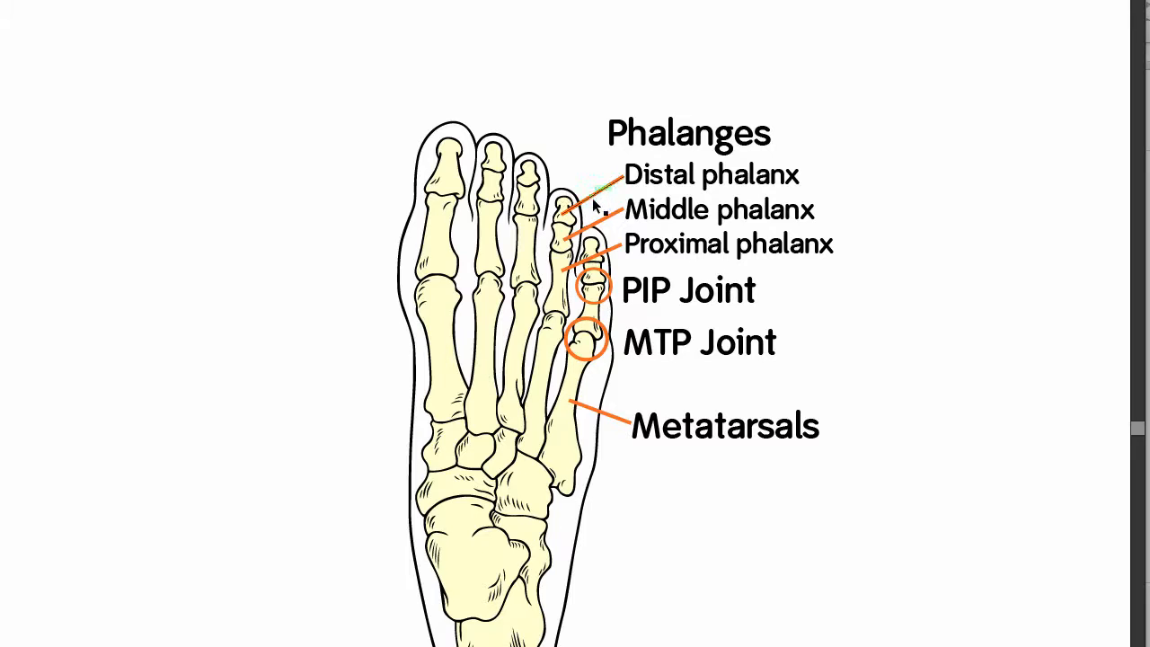
Copy the whole labelled foot illustration and paste it into a new document
{"action": "scroll", "coordinate": [291, 145], "scroll_direction": "down", "scroll_amount": 3}
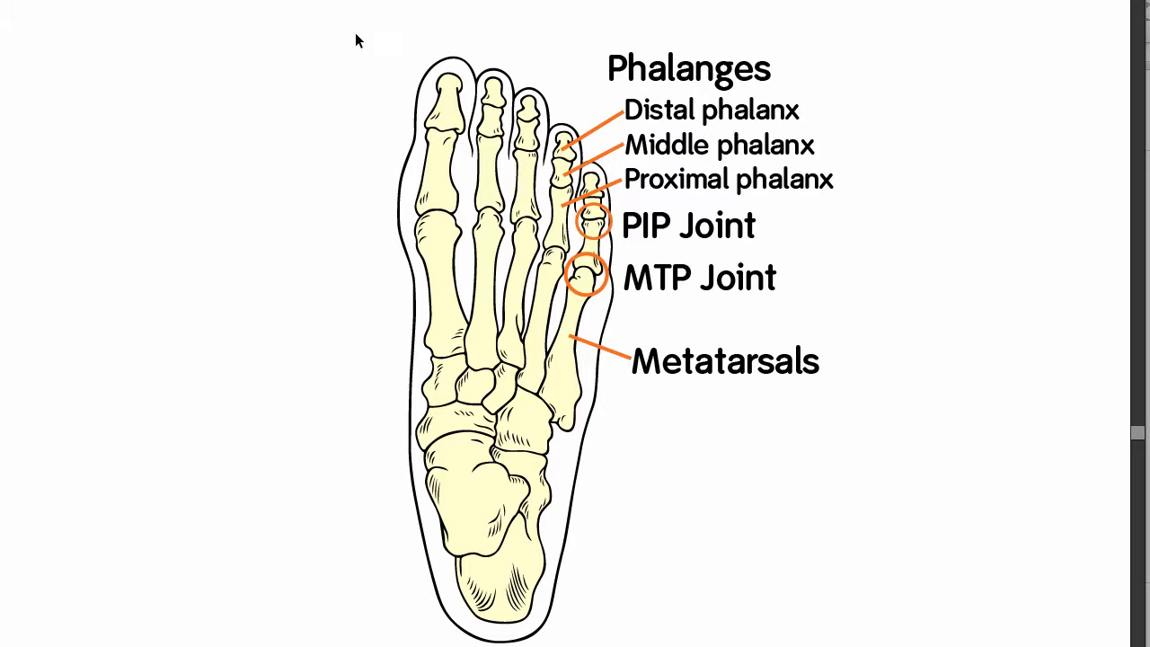
{"action": "left_click_drag", "start_coordinate": [355, 32], "coordinate": [958, 606]}
{"action": "scroll", "coordinate": [902, 607], "scroll_direction": "up", "scroll_amount": 9}
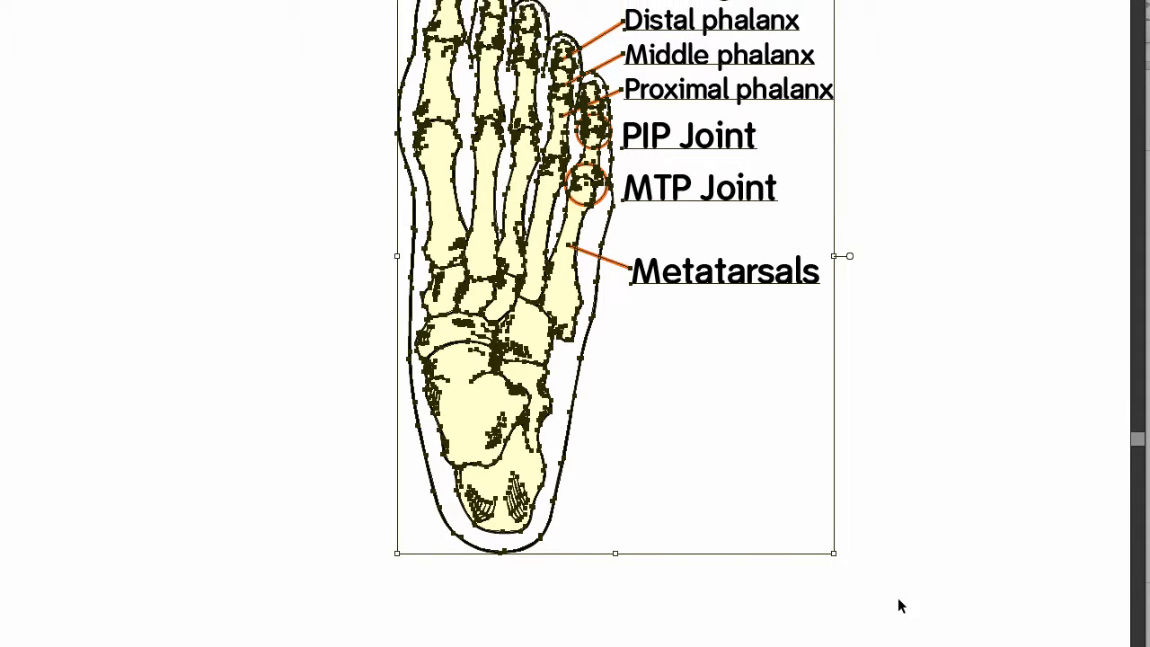
{"action": "left_click", "coordinate": [902, 607]}
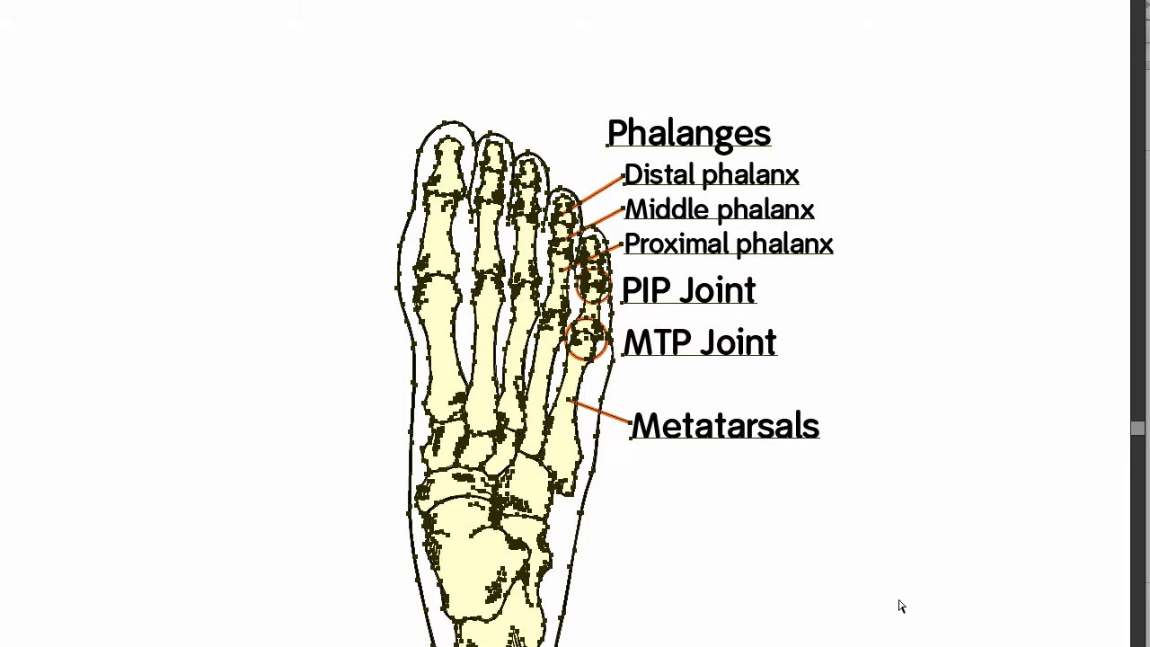
{"action": "key", "text": "ctrl+n"}
{"action": "key", "text": "Return"}
{"action": "key", "text": "ctrl+v"}
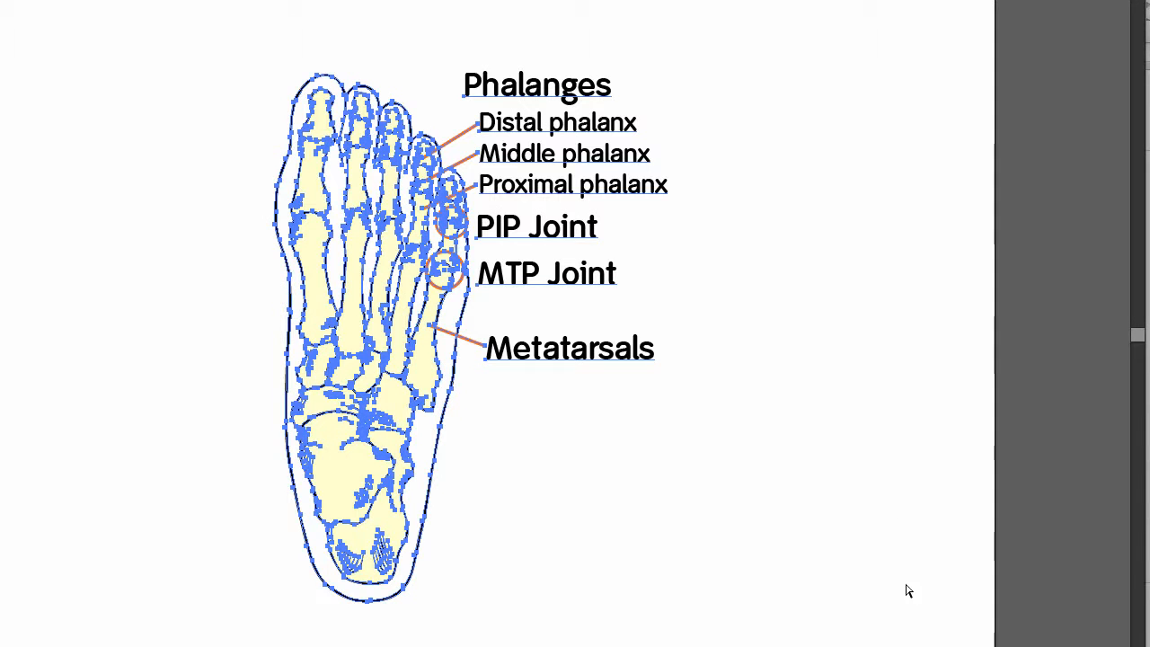
Delete all the anatomy text labels beside the foot, from Phalanges to Metatarsals
{"action": "left_click", "coordinate": [796, 304]}
{"action": "left_click_drag", "start_coordinate": [817, 26], "coordinate": [460, 480]}
{"action": "scroll", "coordinate": [826, 542], "scroll_direction": "left", "scroll_amount": 2}
{"action": "key", "text": "Delete"}
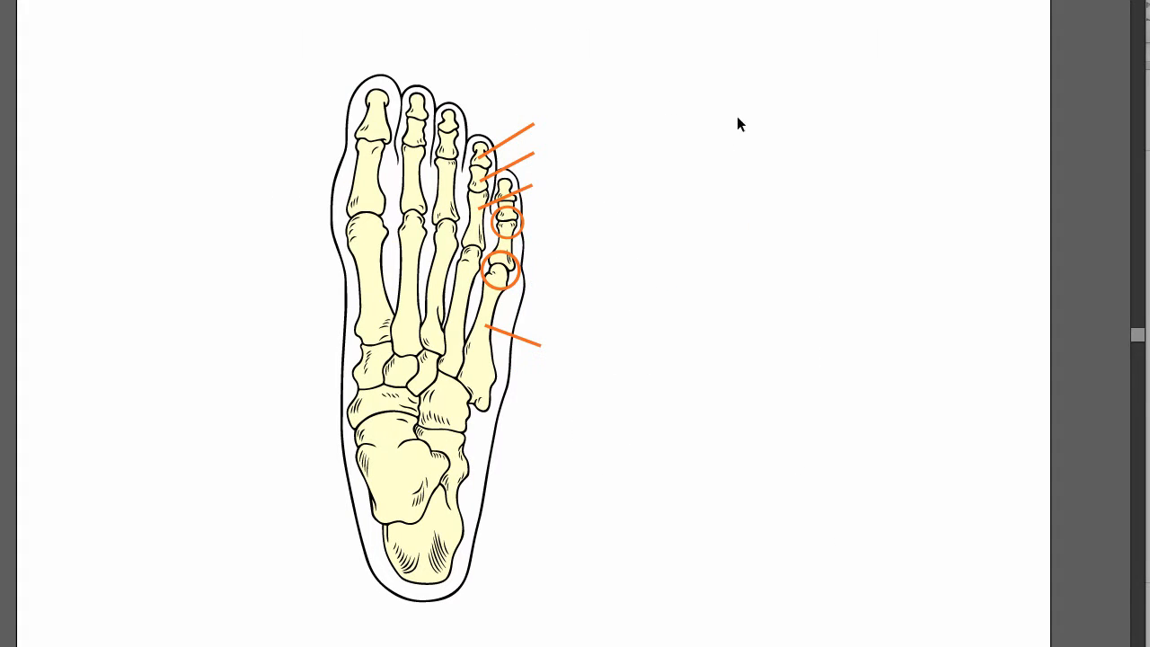
Delete the four orange leader lines and the two orange joint circles from the foot drawing
{"action": "left_click", "coordinate": [524, 125]}
{"action": "key", "text": "Delete"}
{"action": "left_click", "coordinate": [527, 154]}
{"action": "key", "text": "Delete"}
{"action": "left_click", "coordinate": [527, 191]}
{"action": "key", "text": "Delete"}
{"action": "left_click", "coordinate": [518, 227]}
{"action": "key", "text": "Delete"}
{"action": "left_click", "coordinate": [508, 270]}
{"action": "key", "text": "Delete"}
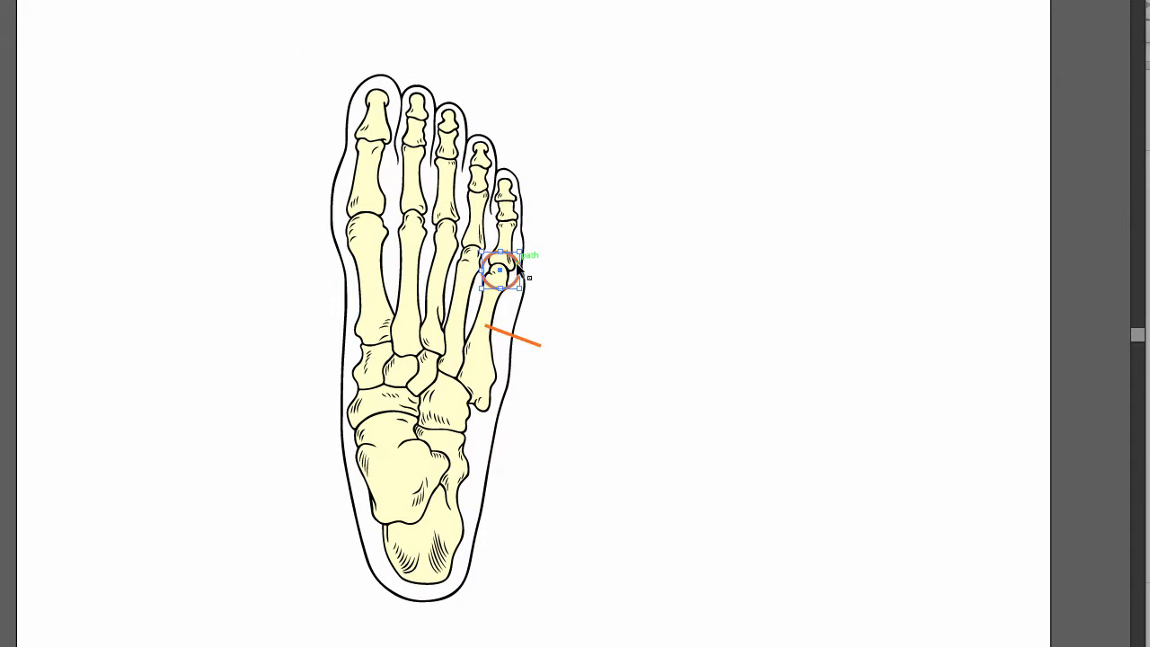
{"action": "left_click", "coordinate": [526, 338]}
{"action": "key", "text": "Delete"}
Group all of the remaining foot artwork into one object and deselect it
{"action": "left_click", "coordinate": [510, 347]}
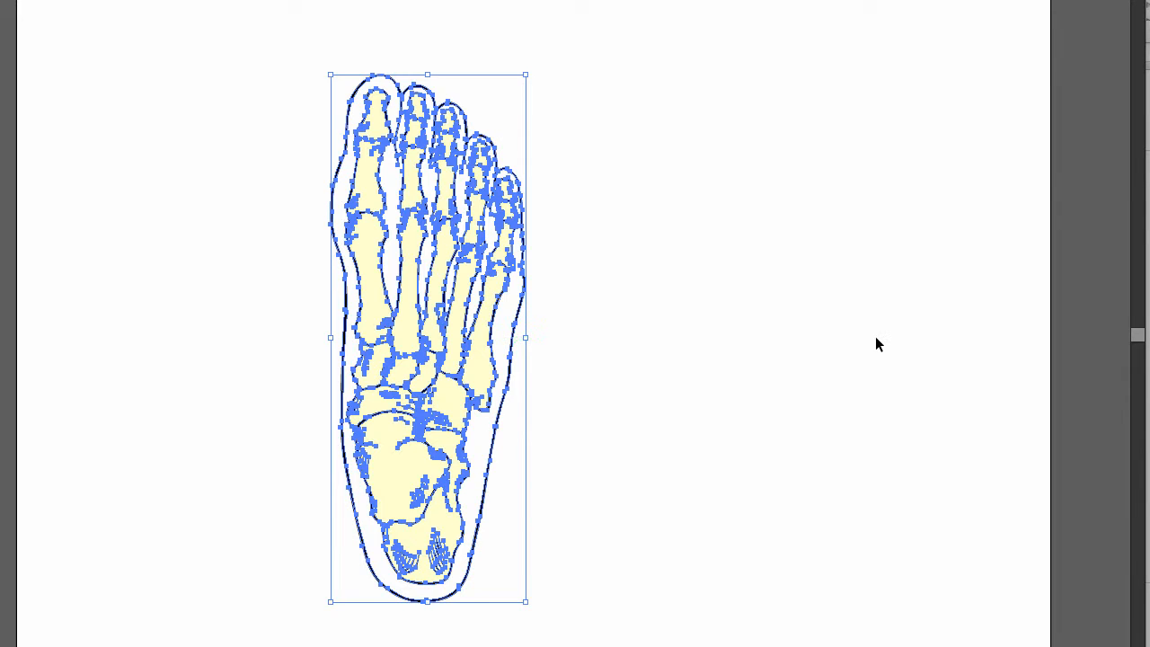
{"action": "left_click", "coordinate": [879, 339]}
{"action": "key", "text": "ctrl+a"}
{"action": "key", "text": "ctrl+g"}
{"action": "left_click", "coordinate": [872, 344]}
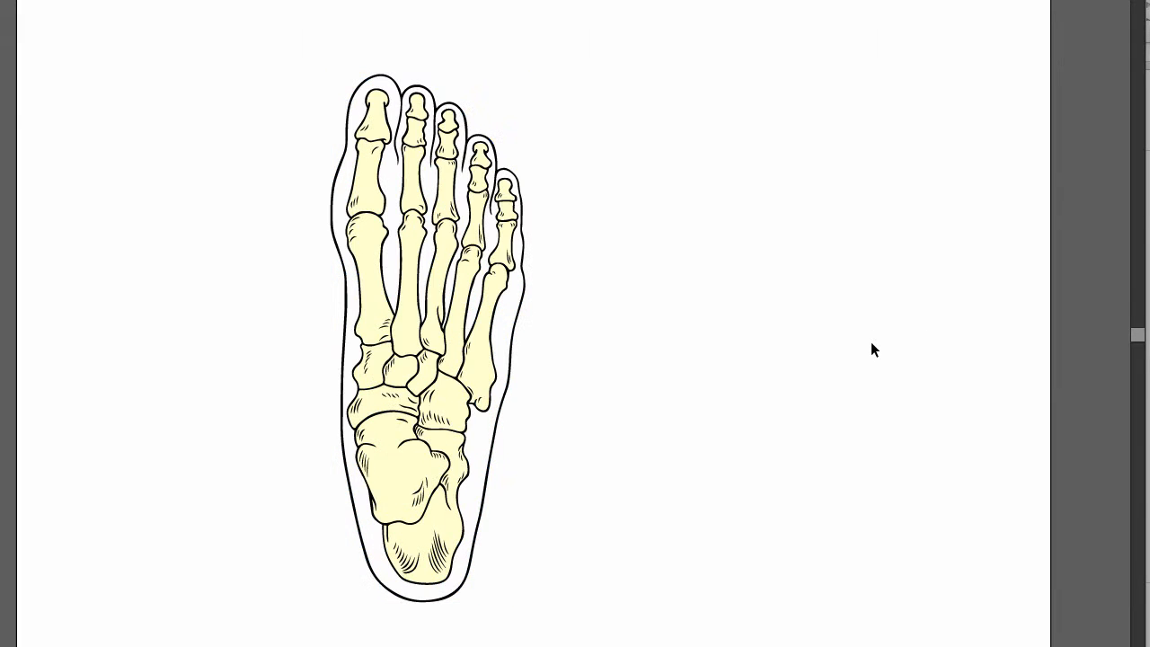
Save the document as footanatomy.ai in the FixMyToes folder, in Adobe Illustrator format with the Illustrator CC version
{"action": "scroll", "coordinate": [871, 344], "scroll_direction": "right", "scroll_amount": 1}
{"action": "key", "text": "ctrl+s"}
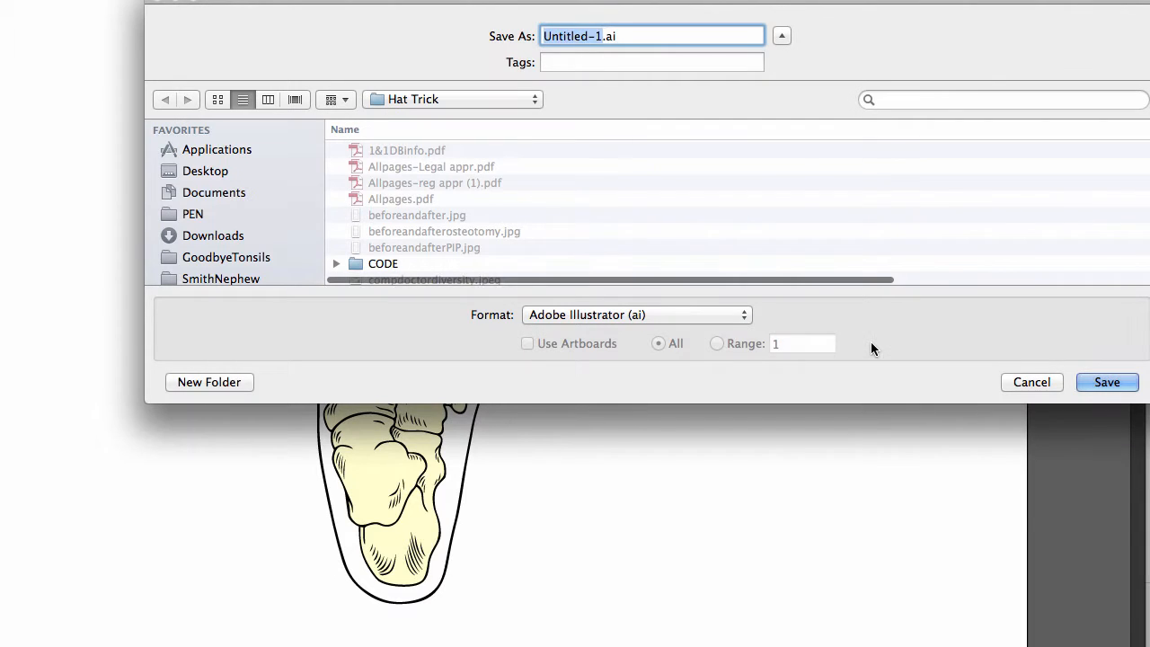
{"action": "type", "text": "foot"}
{"action": "type", "text": "anatomy"}
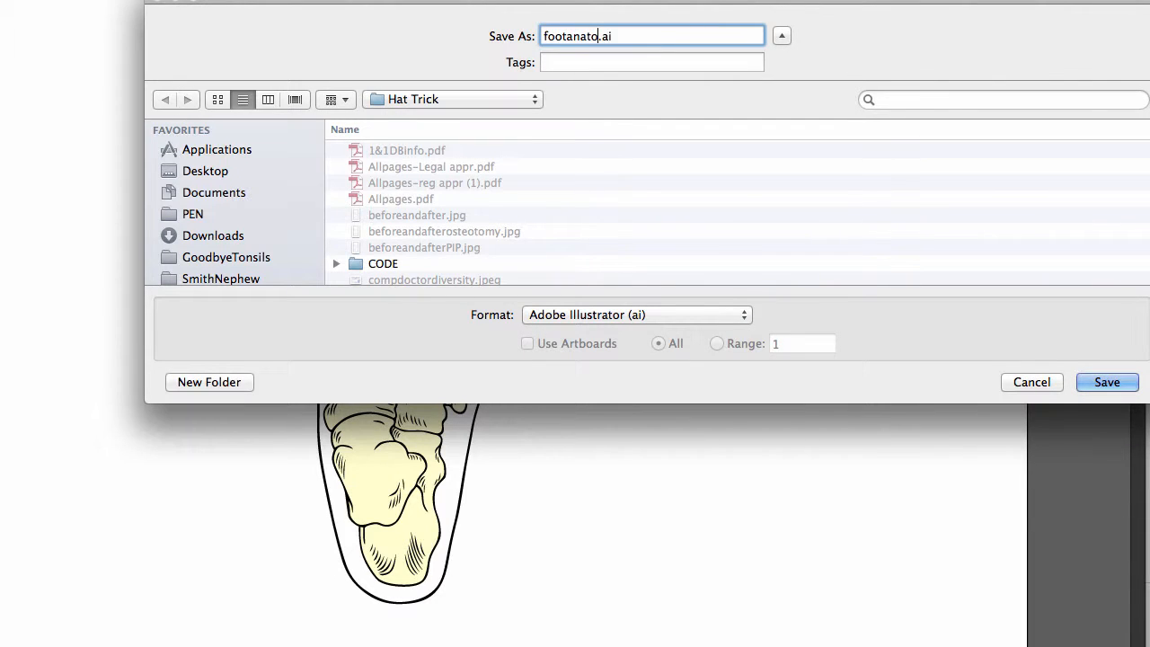
{"action": "left_click", "coordinate": [511, 100]}
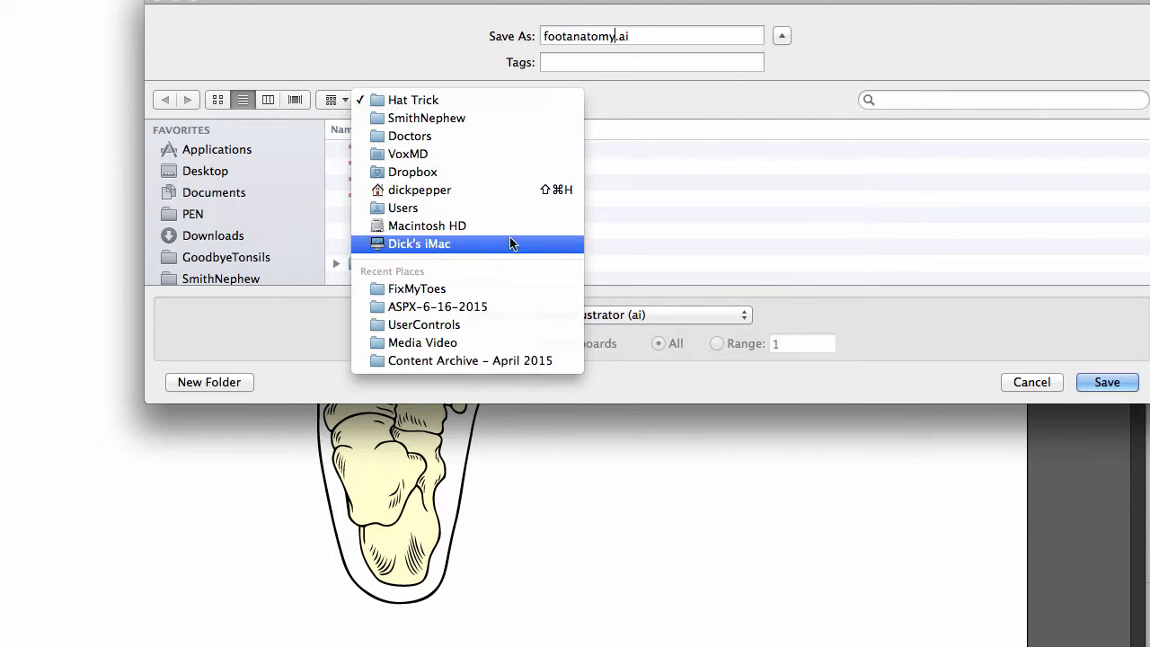
{"action": "left_click", "coordinate": [492, 295]}
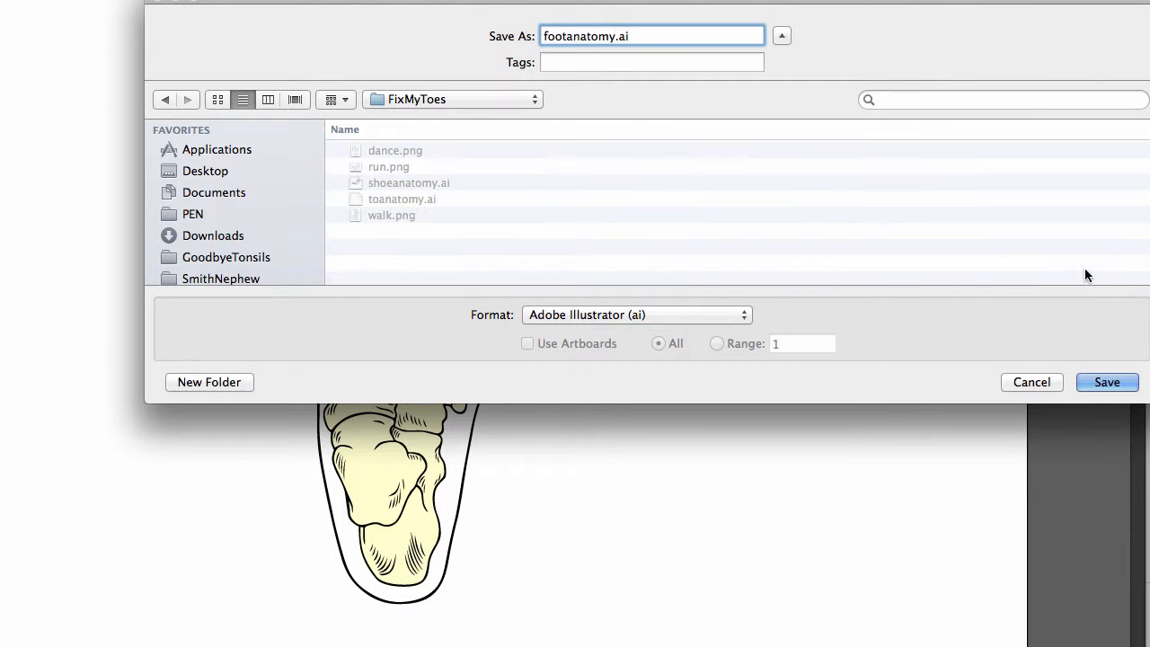
{"action": "left_click", "coordinate": [1107, 382]}
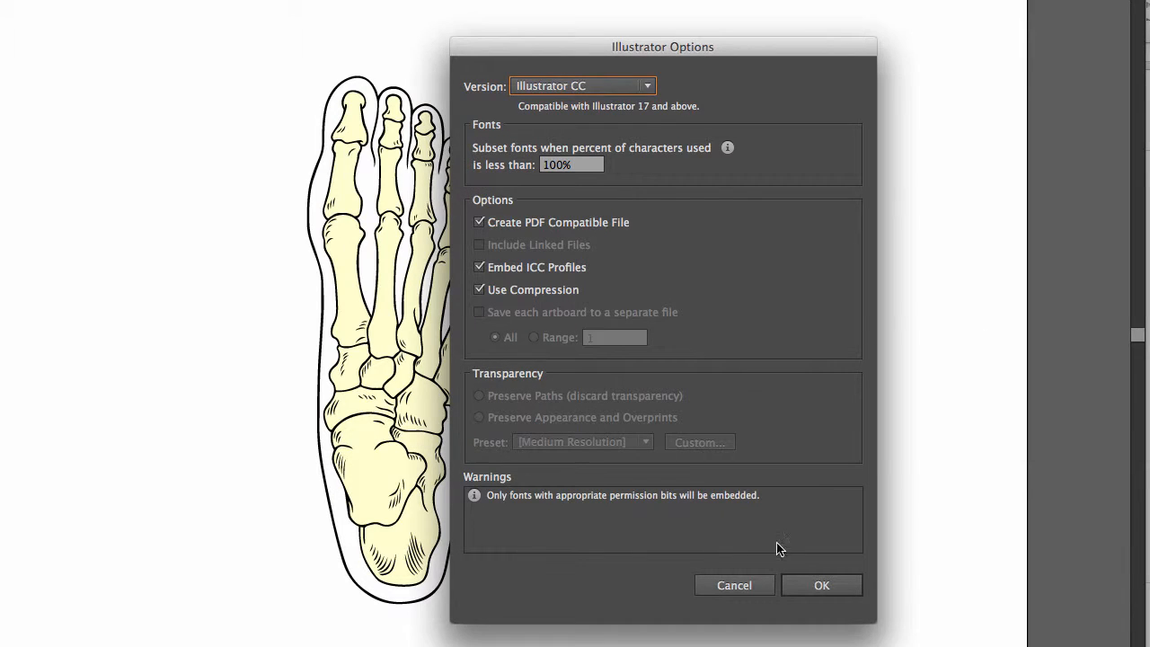
{"action": "left_click", "coordinate": [834, 589]}
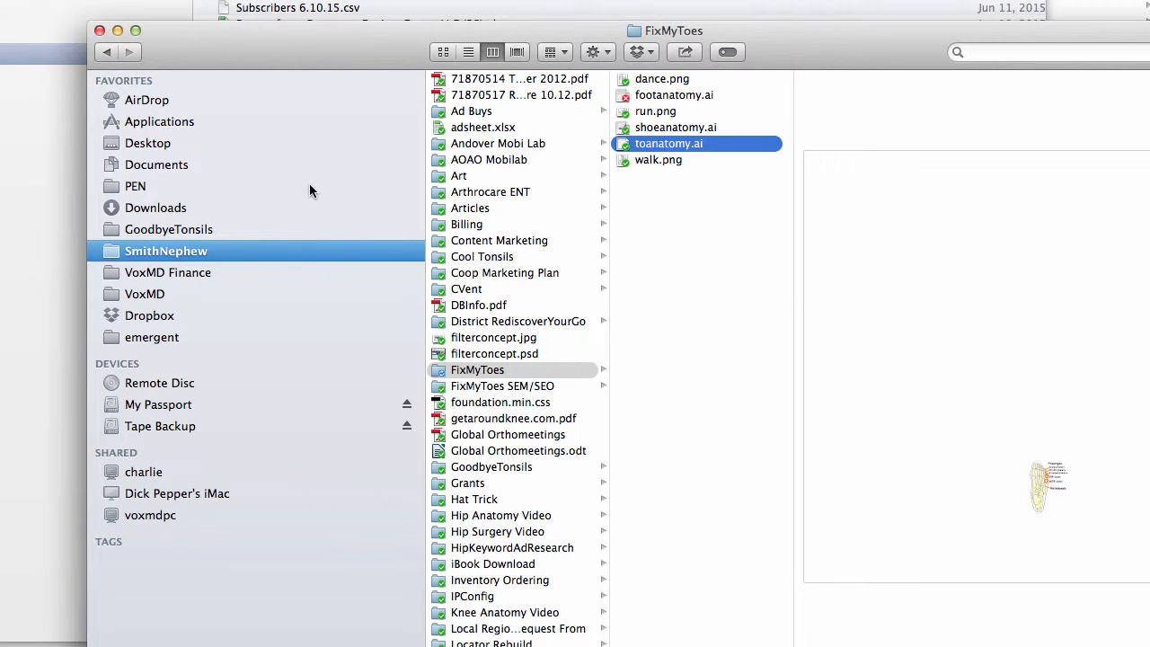
Switch to VideoScribe and import dance.png from the FixMyToes folder inside SmithNephew
{"action": "key", "text": "super+Tab"}
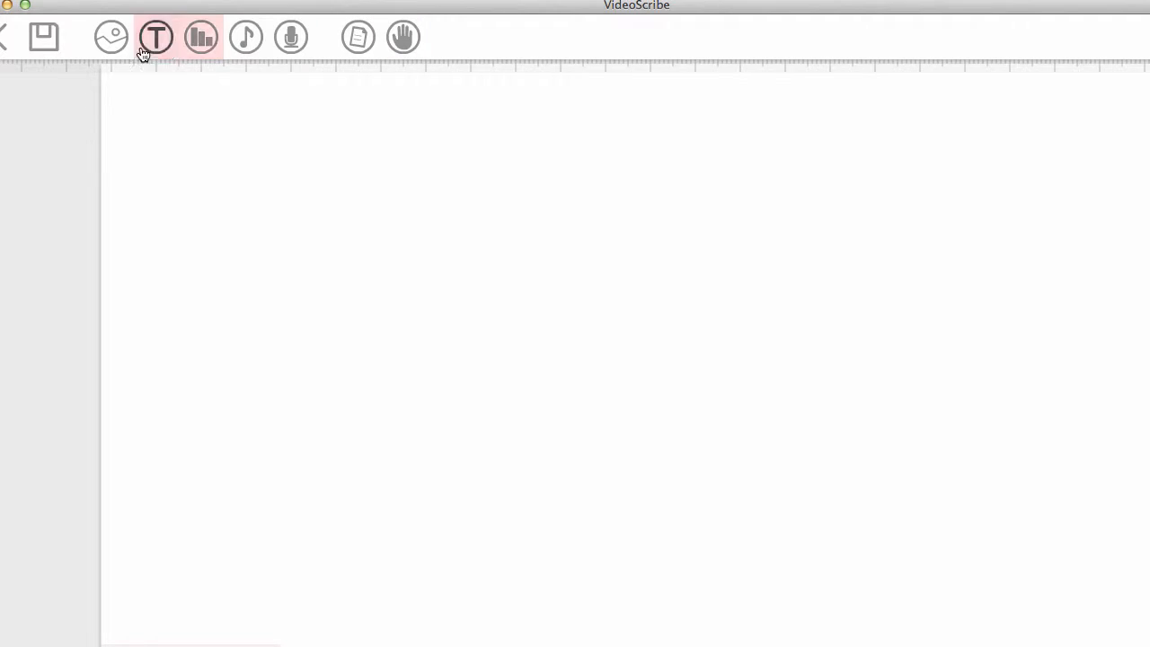
{"action": "left_click", "coordinate": [112, 42]}
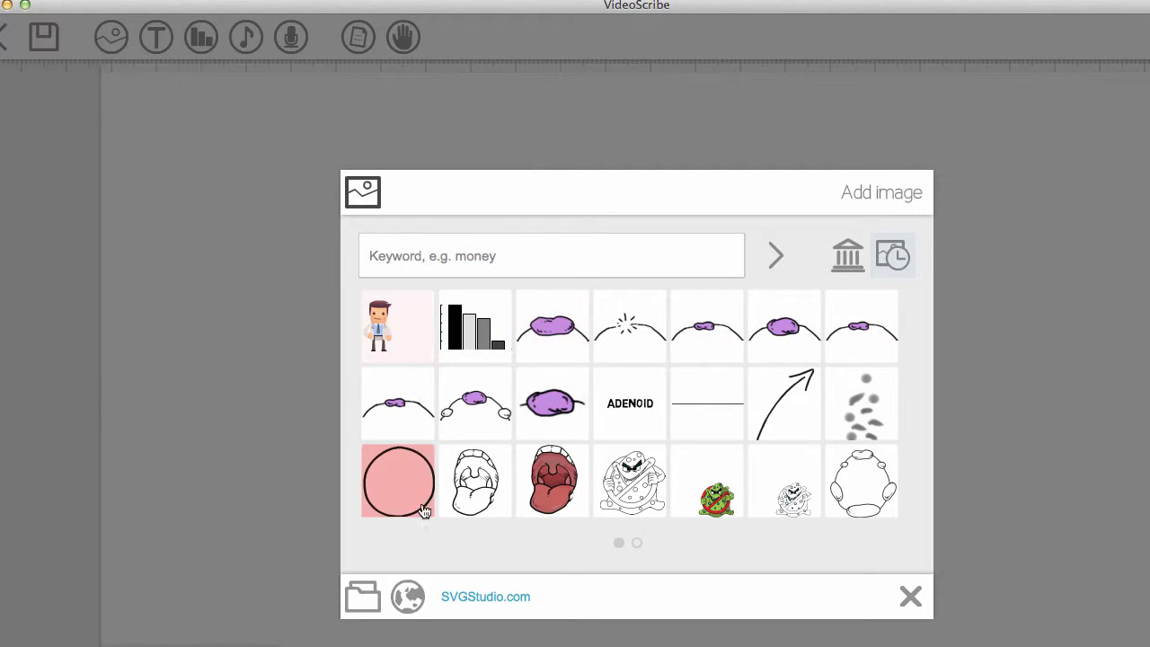
{"action": "left_click", "coordinate": [362, 597]}
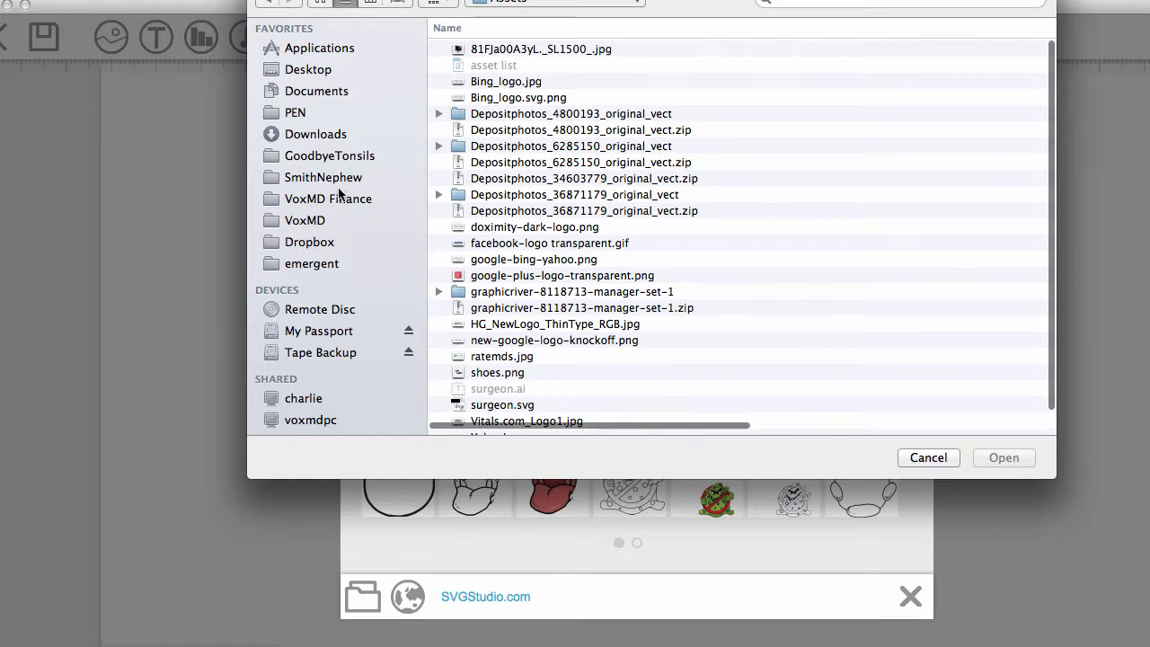
{"action": "left_click", "coordinate": [358, 178]}
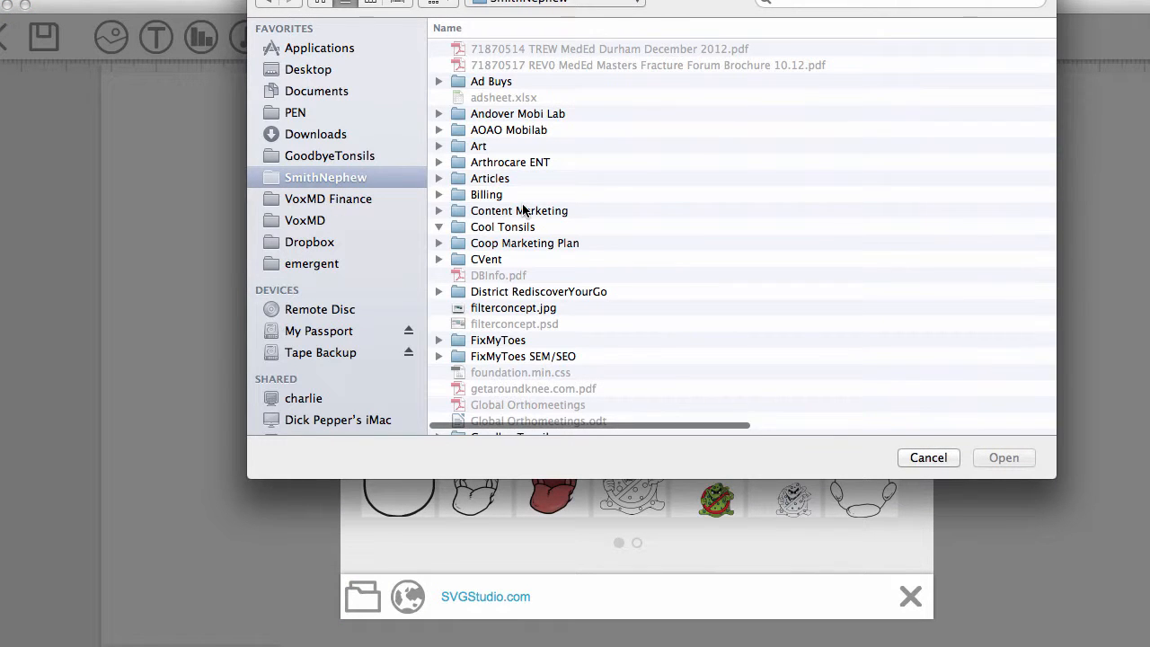
{"action": "scroll", "coordinate": [519, 354], "scroll_direction": "down", "scroll_amount": 1}
{"action": "double_click", "coordinate": [512, 347]}
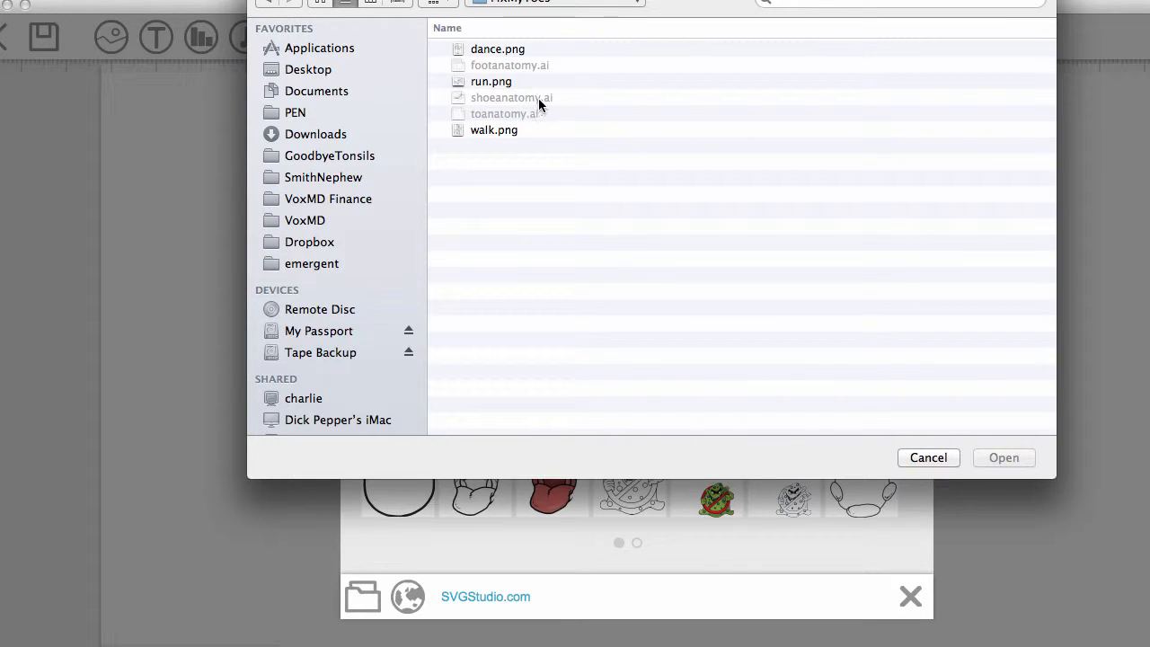
{"action": "left_click", "coordinate": [488, 50]}
{"action": "key", "text": "Return"}
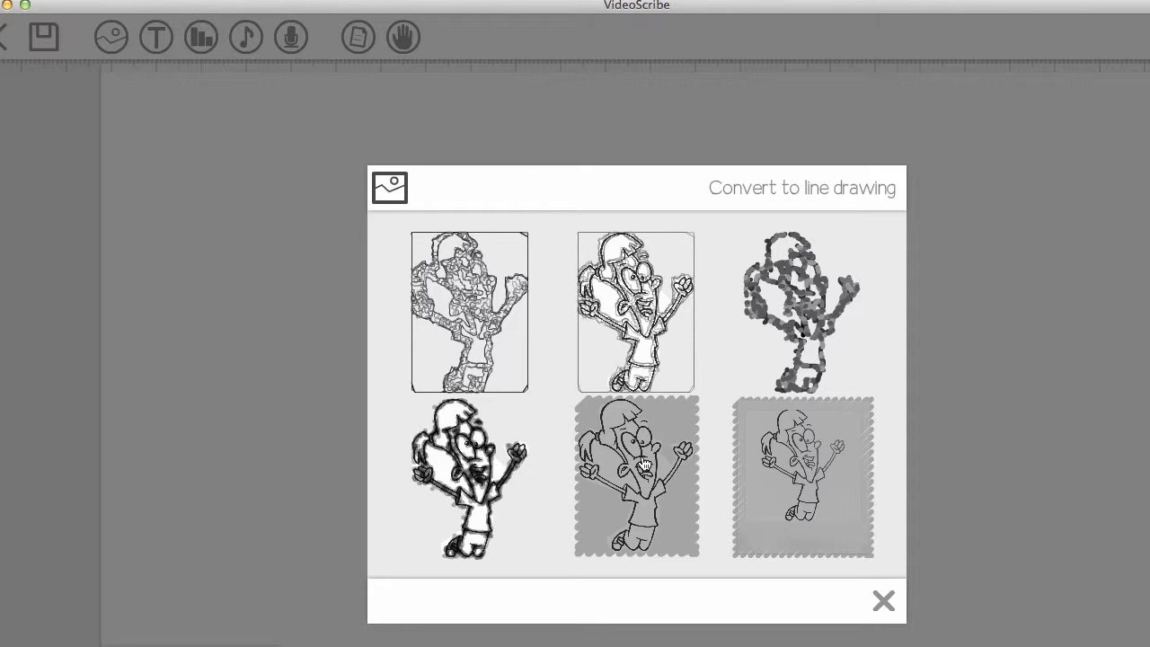
Convert the imported image with the large clean-outline line drawing style and enlarge it on the canvas
{"action": "left_click", "coordinate": [643, 464]}
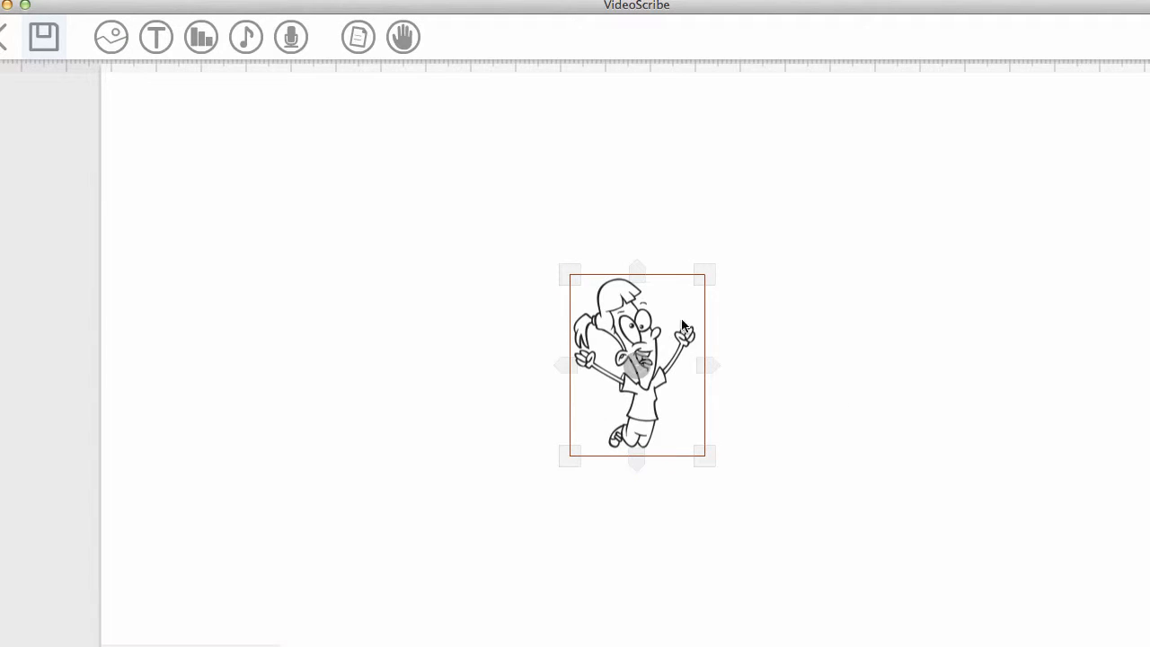
{"action": "left_click_drag", "start_coordinate": [564, 275], "coordinate": [351, 123]}
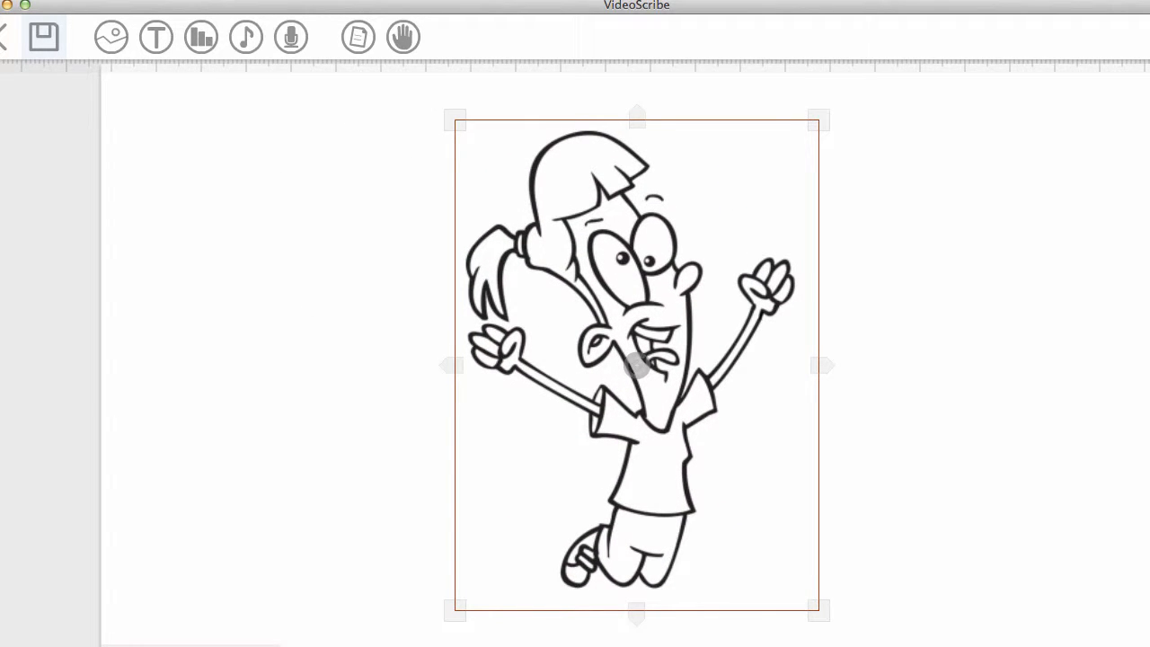
{"action": "left_click", "coordinate": [1149, 37]}
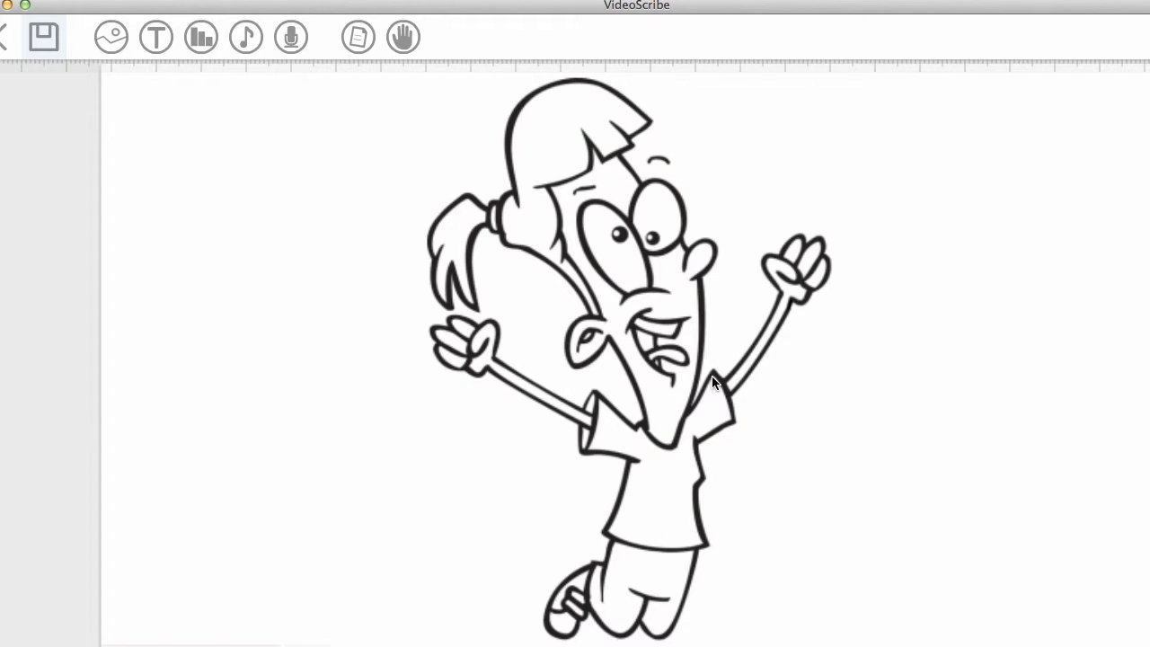
Switch back to Illustrator and save the foot drawing as footanatomy.svg in the FixMyToes folder, using SVG format
{"action": "key", "text": "super+Tab"}
{"action": "key", "text": "super+Tab"}
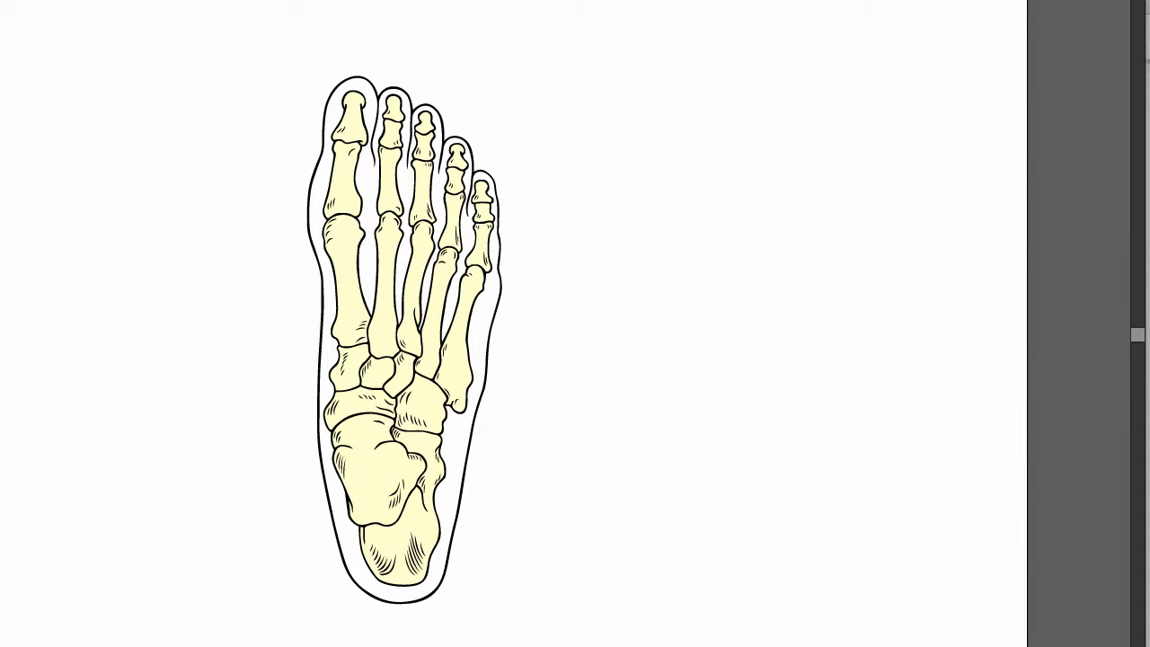
{"action": "left_click", "coordinate": [90, 9]}
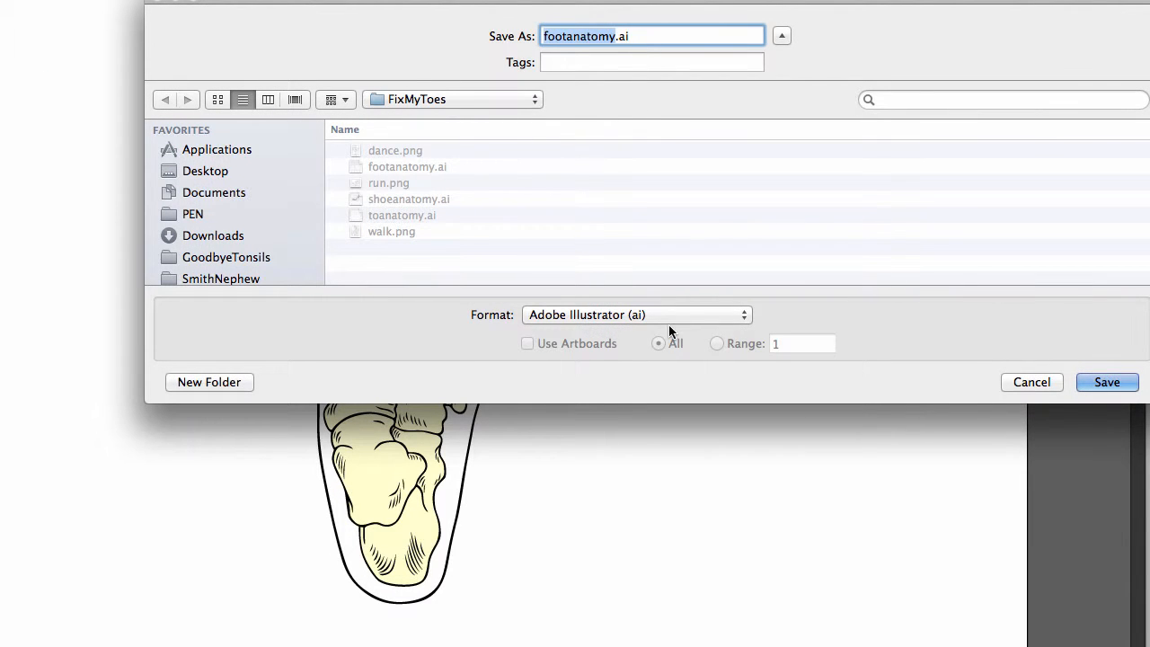
{"action": "left_click", "coordinate": [672, 316]}
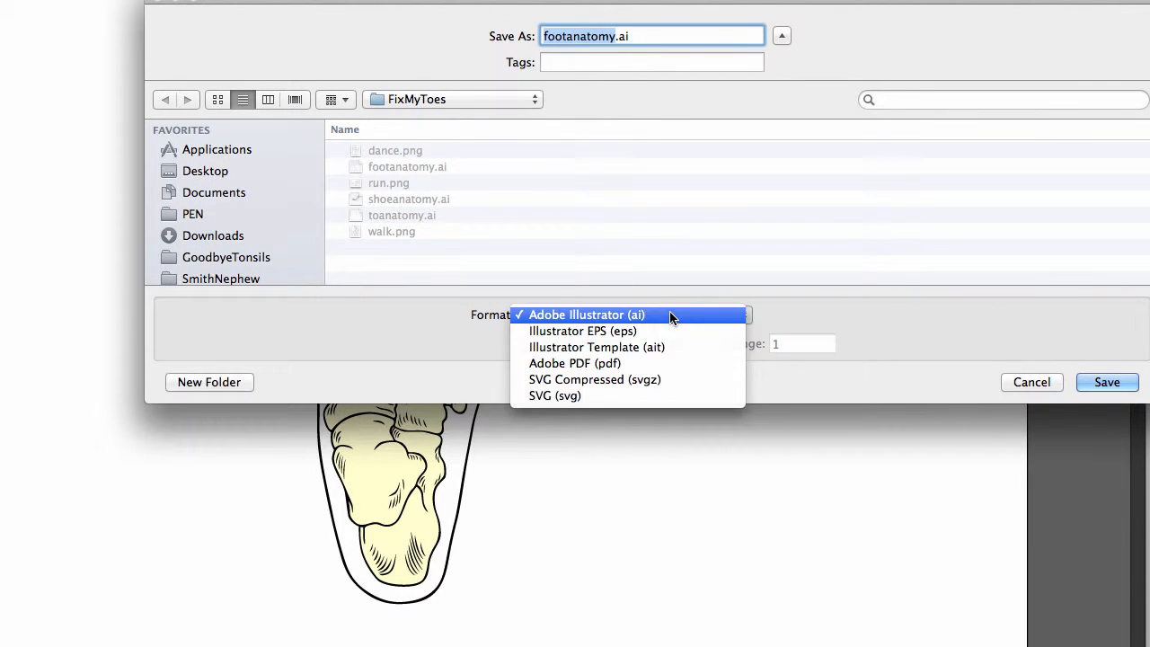
{"action": "left_click", "coordinate": [651, 398]}
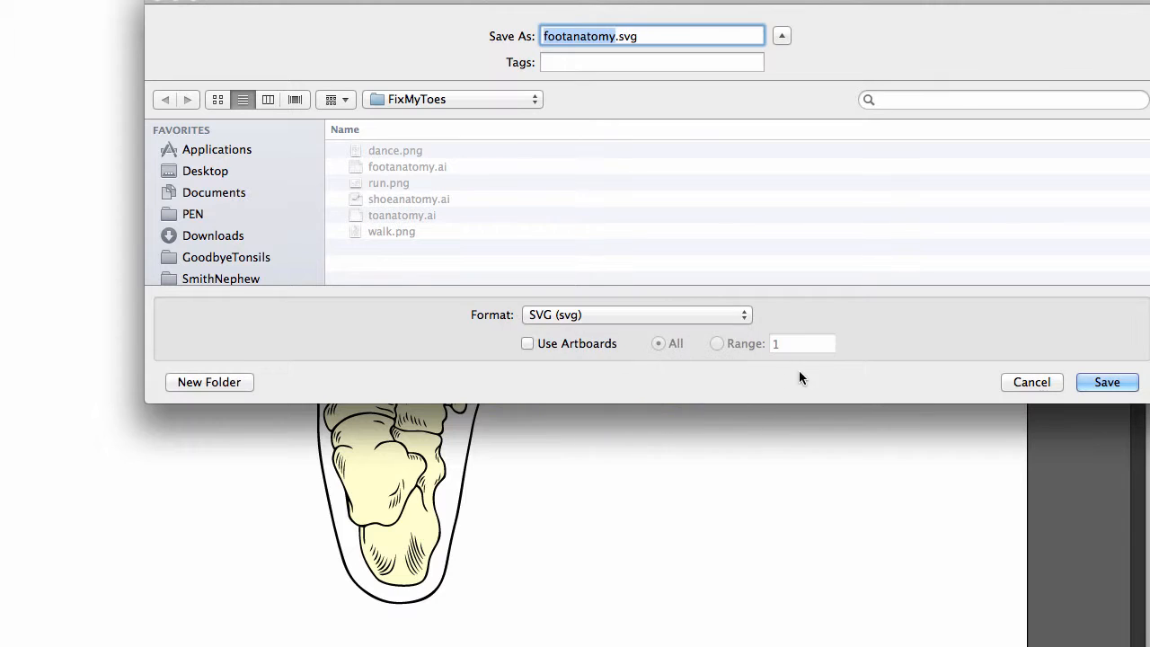
{"action": "left_click", "coordinate": [682, 36]}
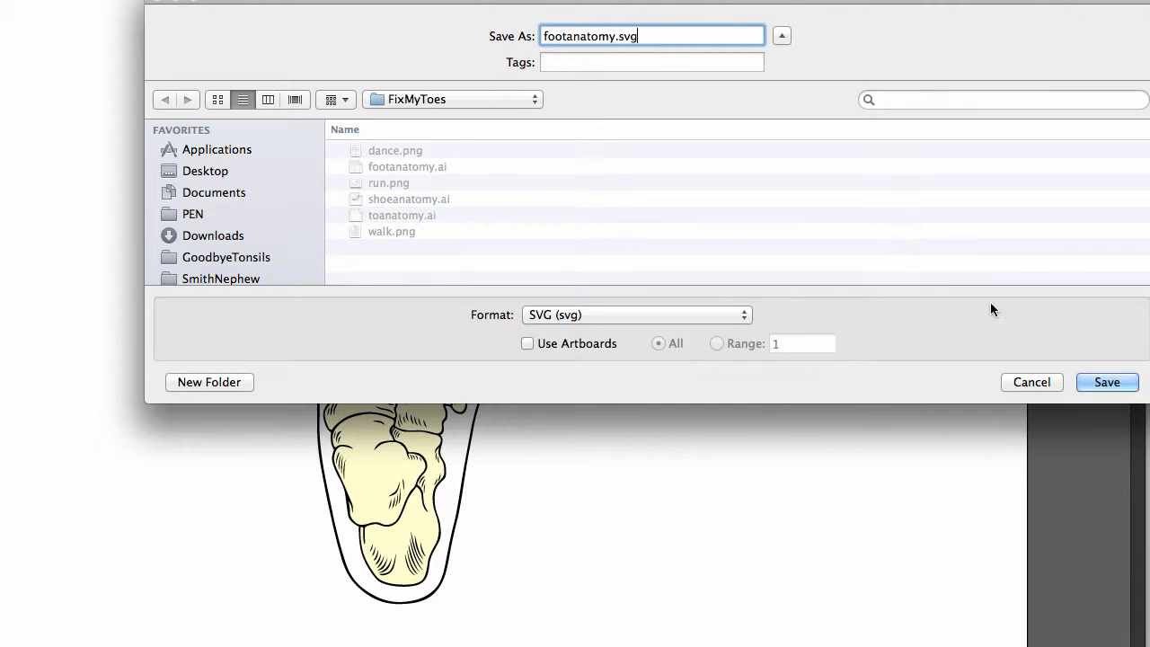
{"action": "left_click", "coordinate": [1090, 382]}
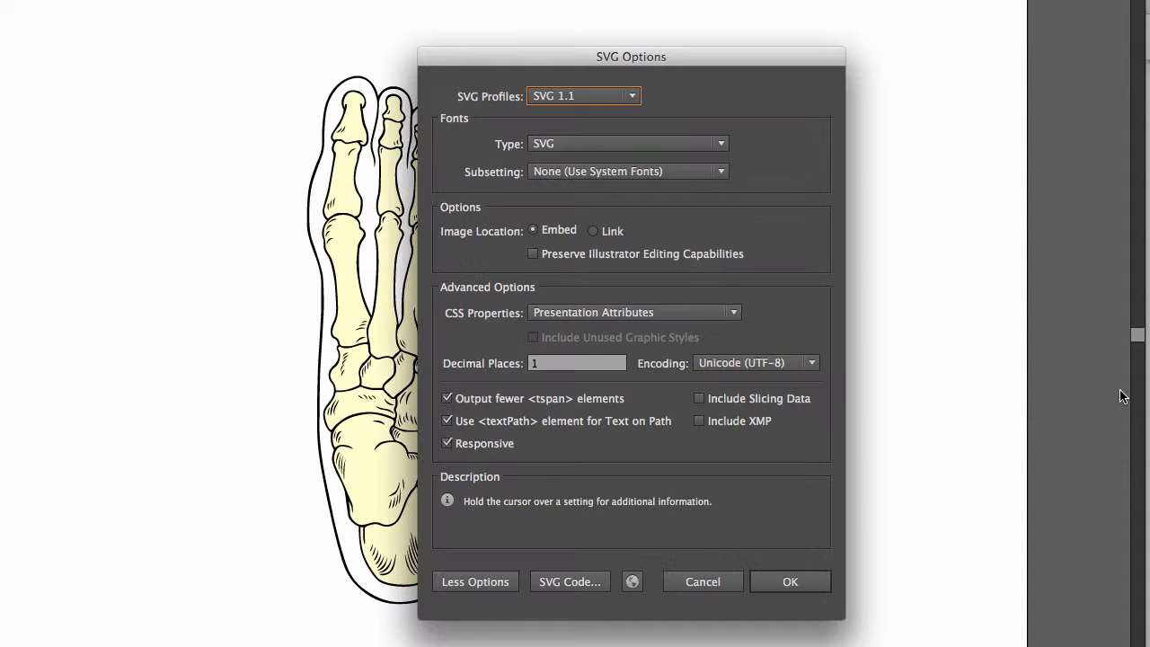
Complete the SVG save with the SVG 1.1 profile and embedded image location
{"action": "left_click", "coordinate": [627, 96]}
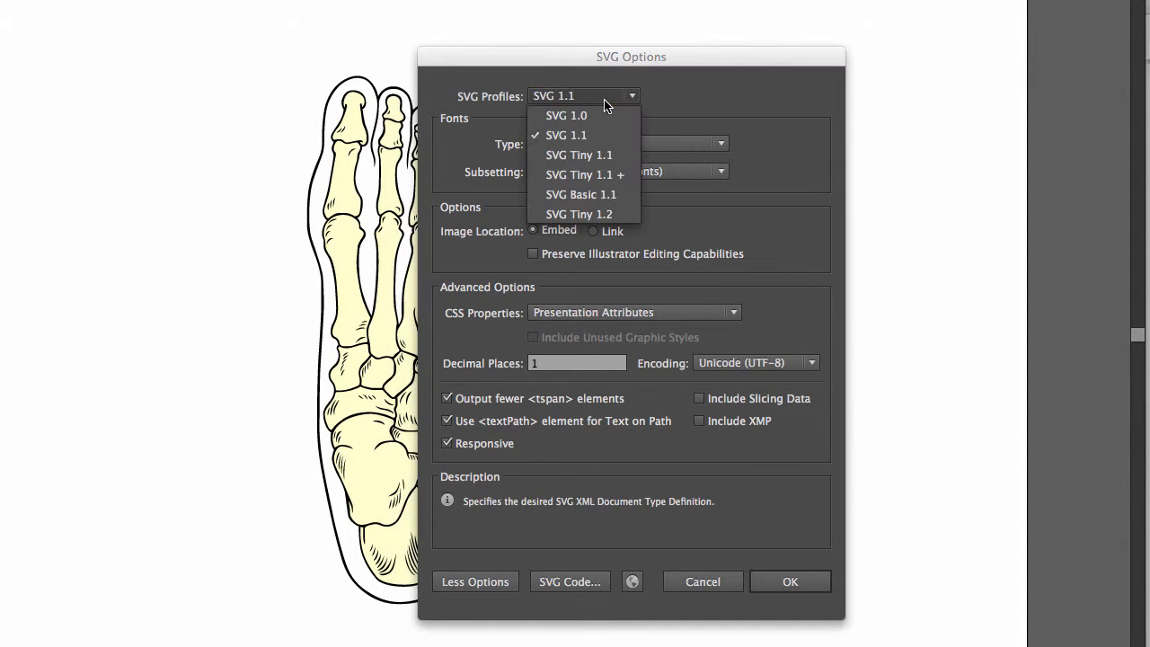
{"action": "left_click", "coordinate": [765, 121]}
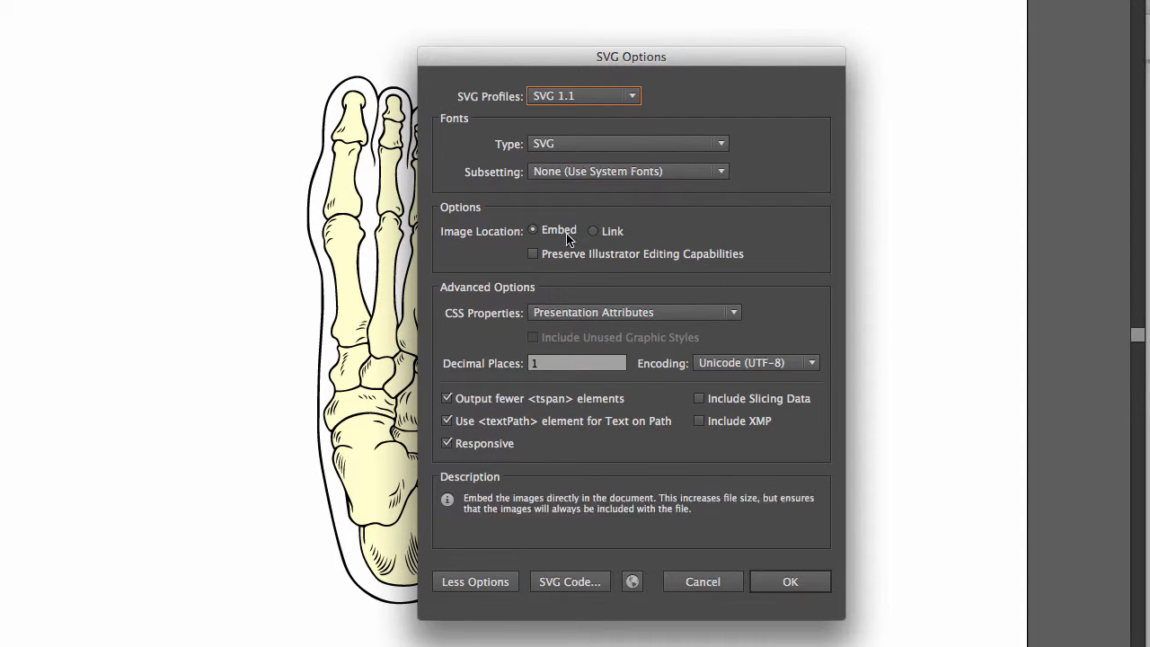
{"action": "mouse_move", "coordinate": [510, 241]}
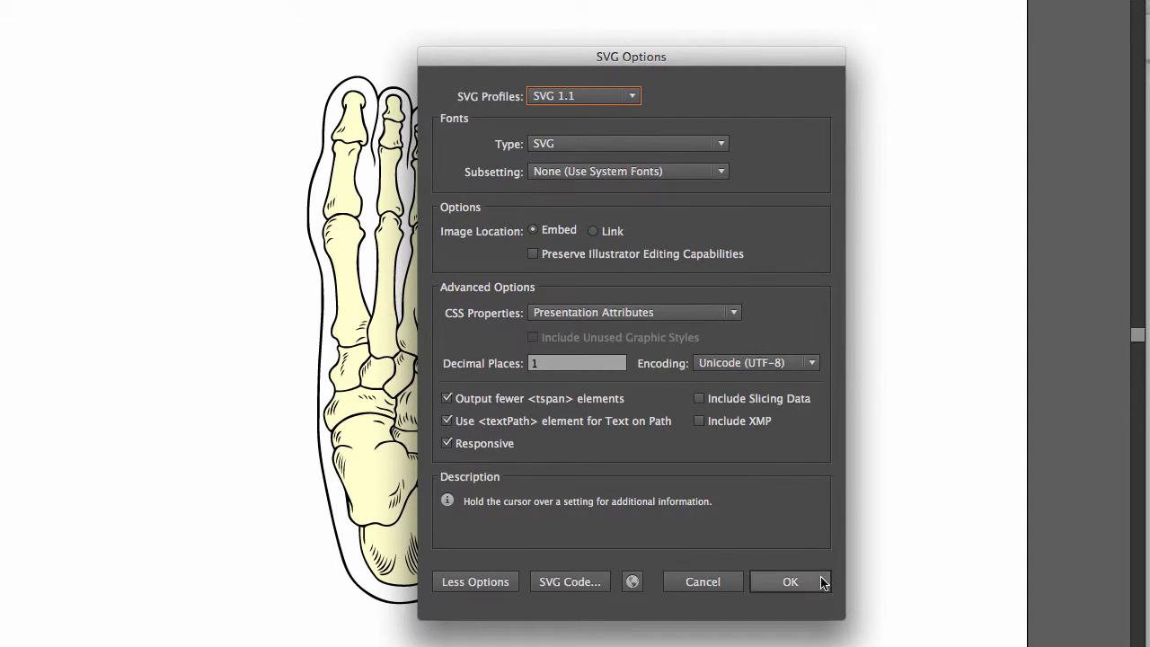
{"action": "left_click", "coordinate": [793, 584]}
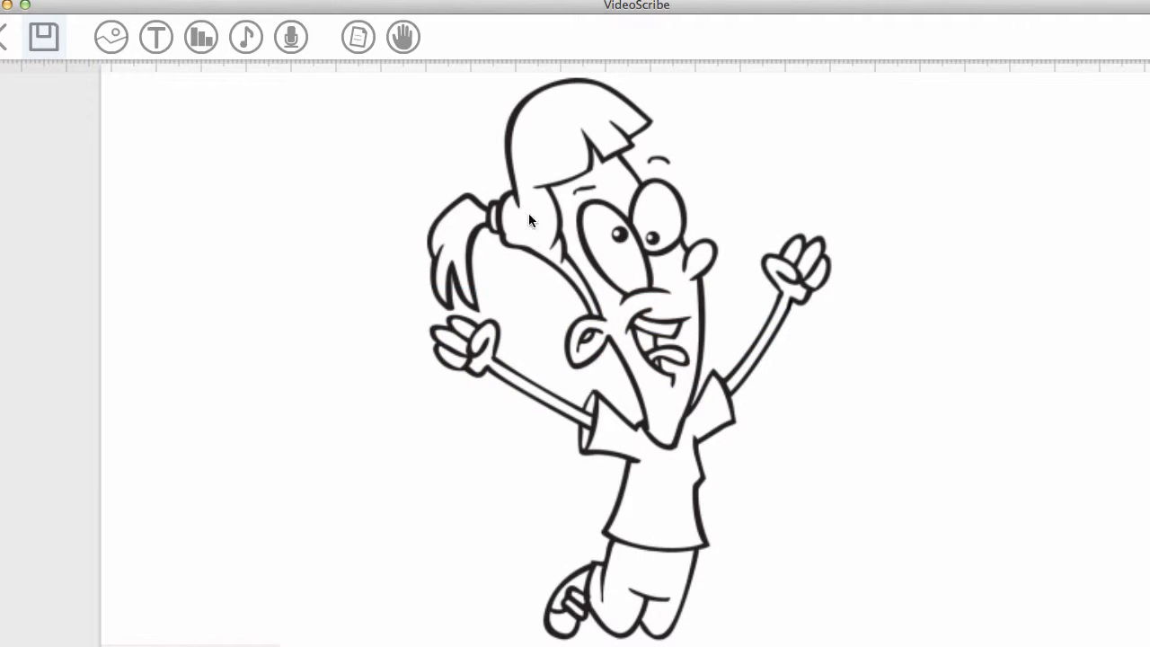
Move the dancing figure aside on the canvas and import footanatomy.svg from the FixMyToes folder
{"action": "left_click_drag", "start_coordinate": [529, 219], "coordinate": [709, 219]}
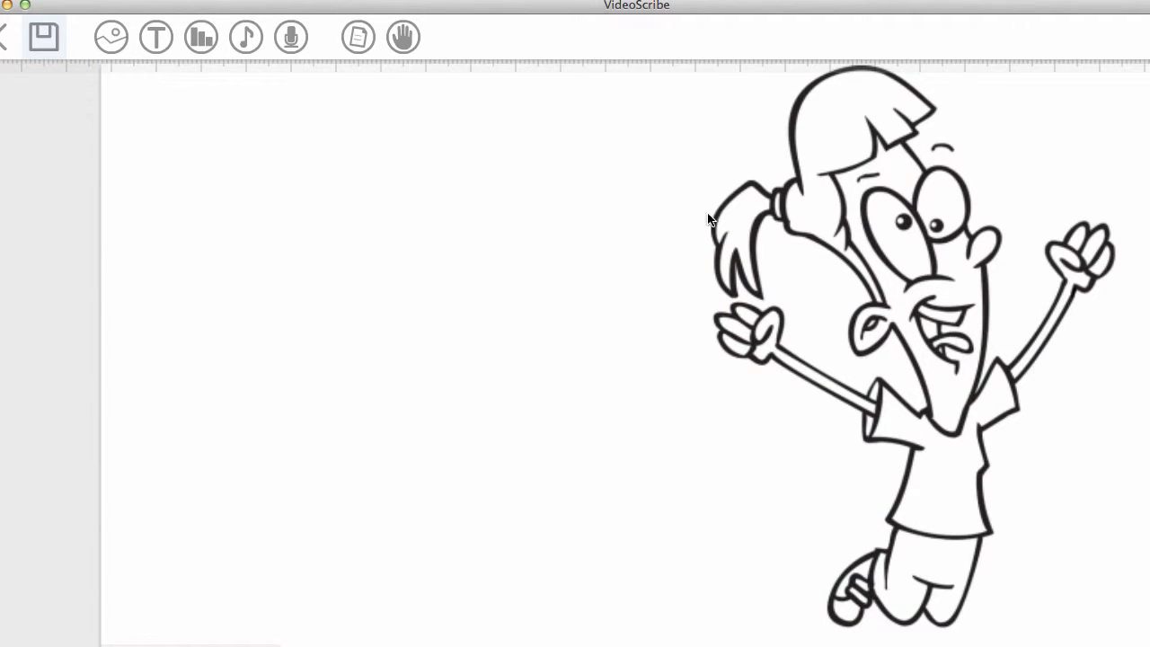
{"action": "left_click", "coordinate": [104, 42]}
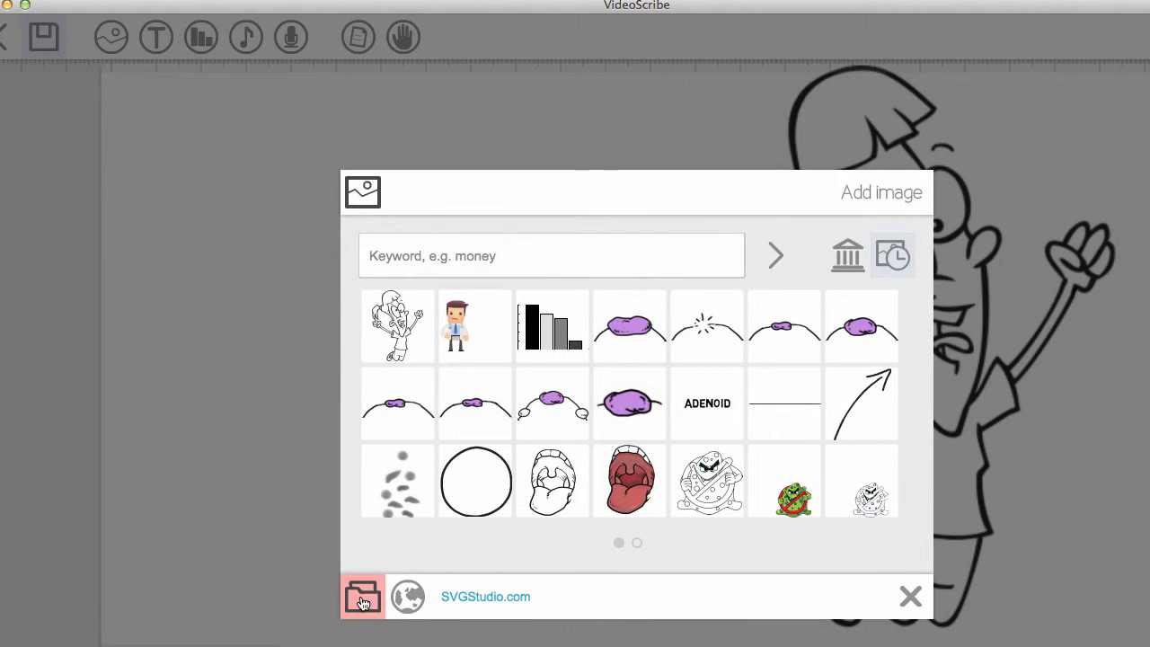
{"action": "left_click", "coordinate": [363, 602]}
{"action": "left_click", "coordinate": [937, 83]}
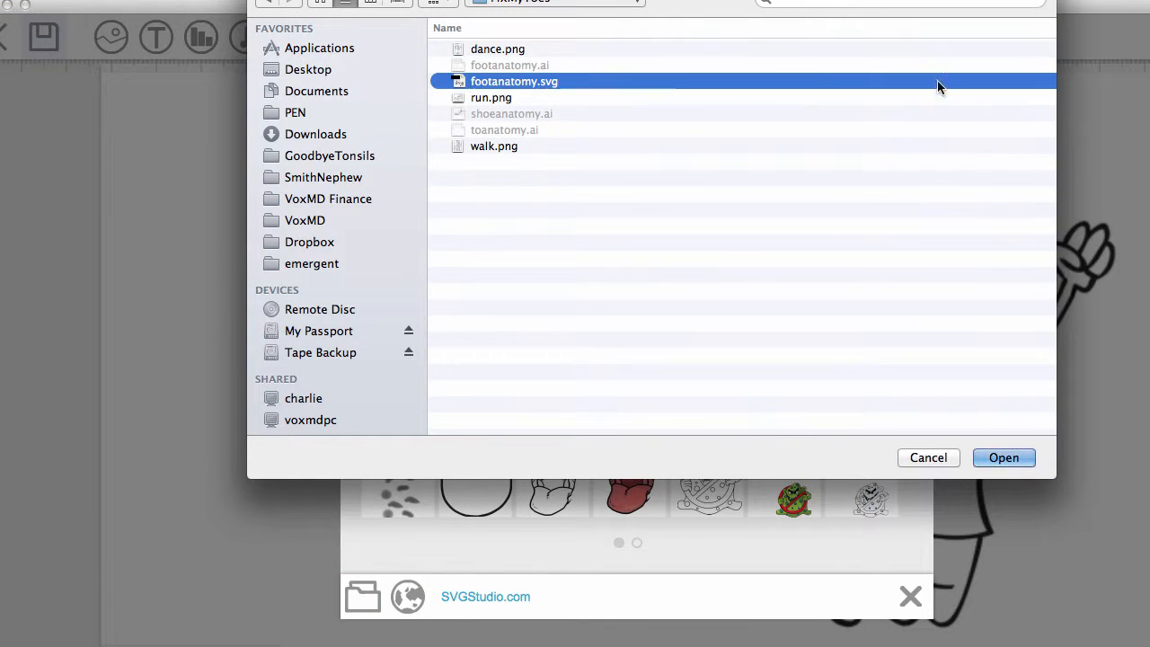
{"action": "double_click", "coordinate": [1035, 80]}
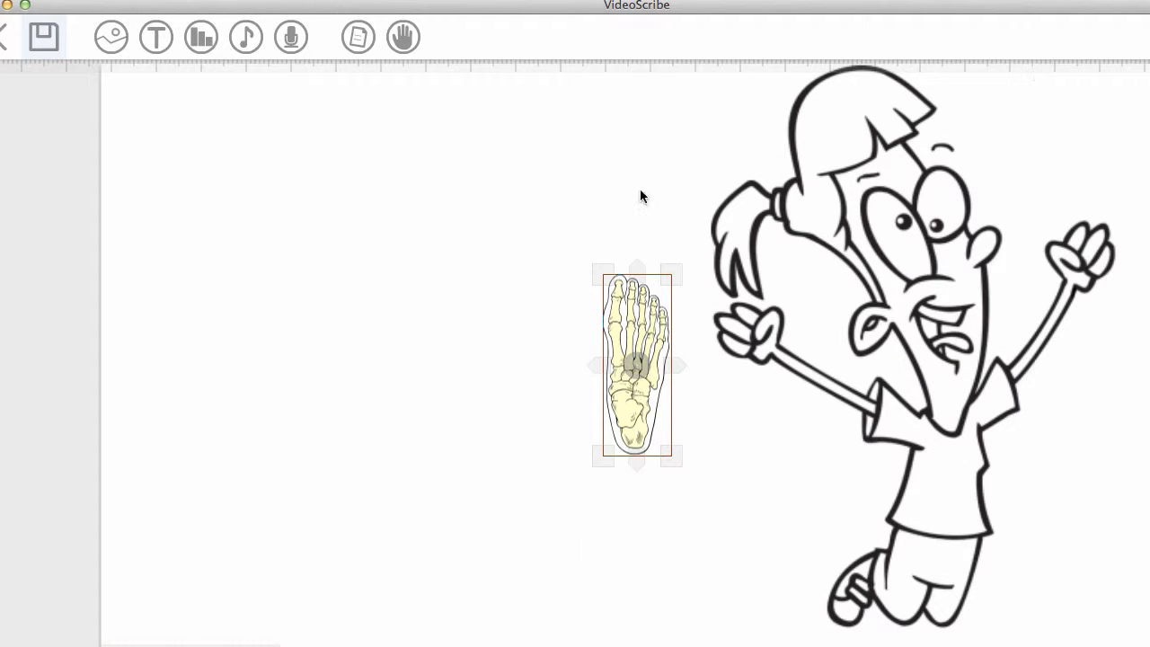
Enlarge the foot drawing beside the dancing figure and preview its drawing animation briefly
{"action": "left_click_drag", "start_coordinate": [604, 295], "coordinate": [207, 105]}
{"action": "left_click_drag", "start_coordinate": [525, 298], "coordinate": [430, 313]}
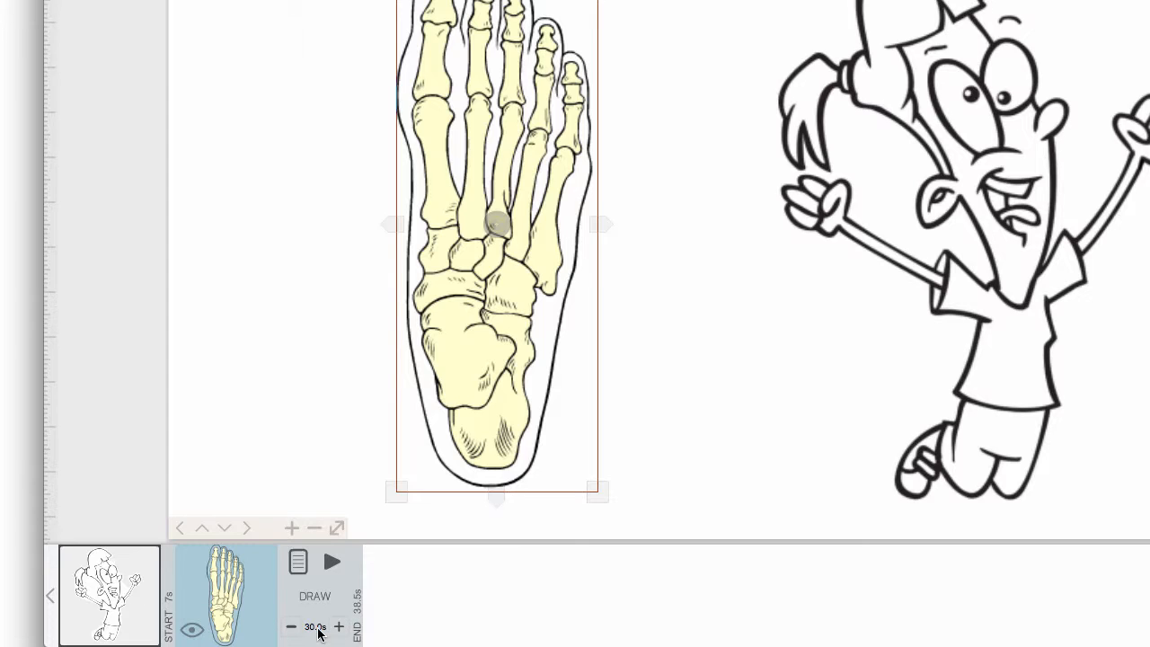
{"action": "left_click", "coordinate": [332, 561]}
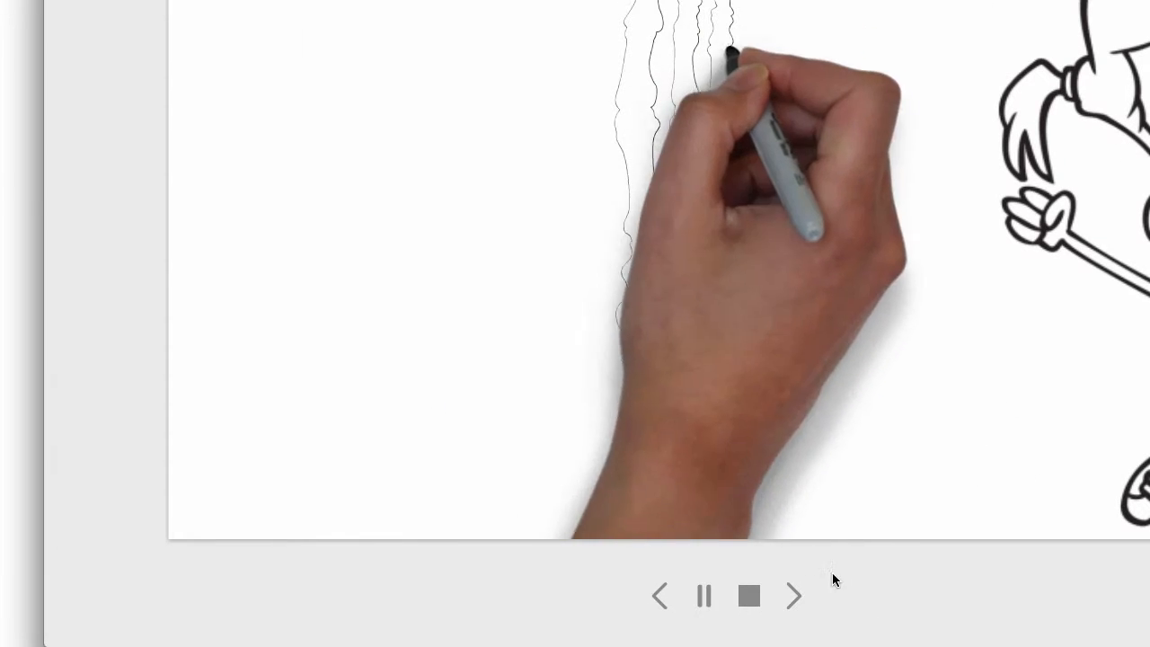
{"action": "left_click", "coordinate": [748, 596]}
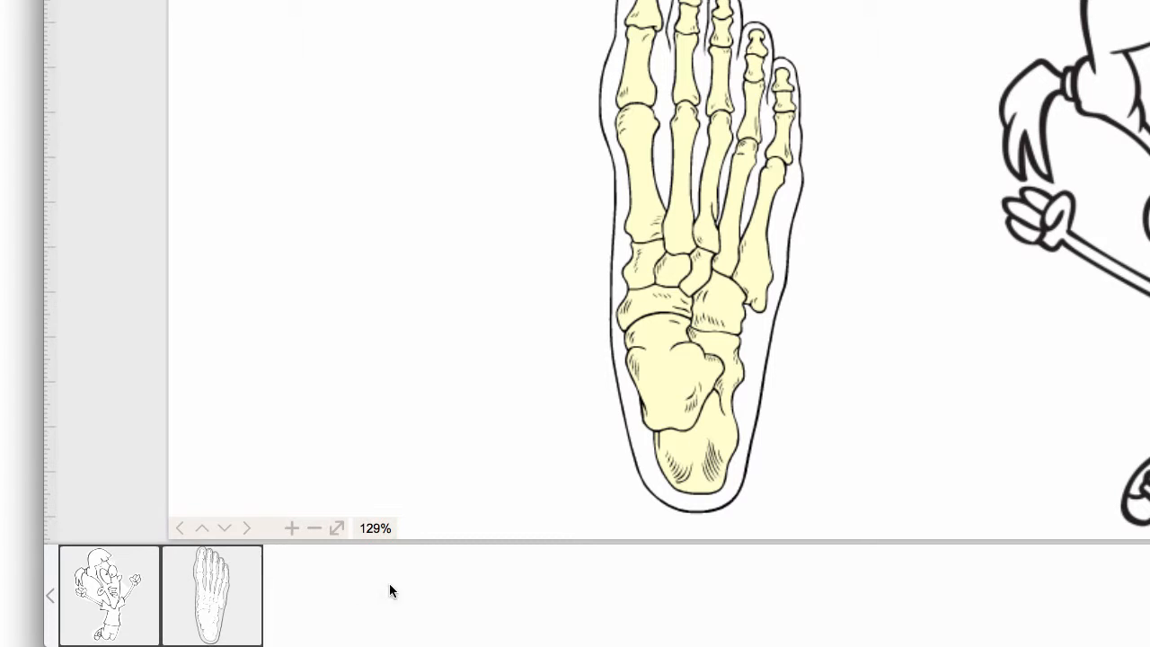
Set the foot image's draw time to 3 seconds and preview the animation again
{"action": "left_click", "coordinate": [224, 589]}
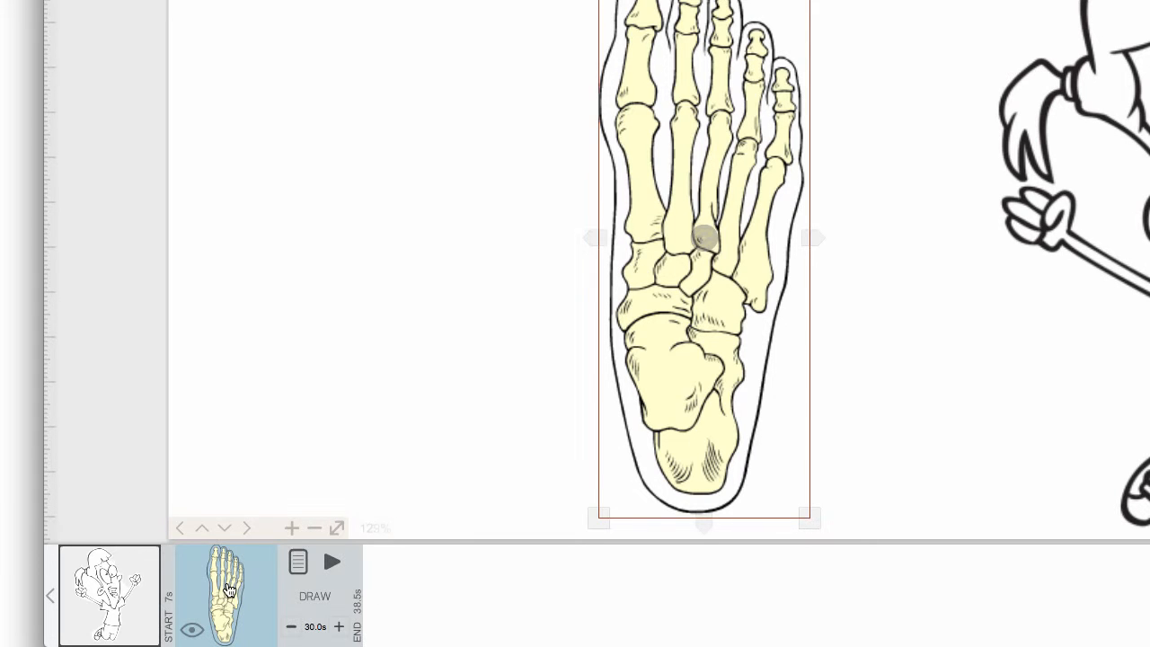
{"action": "left_click", "coordinate": [316, 627]}
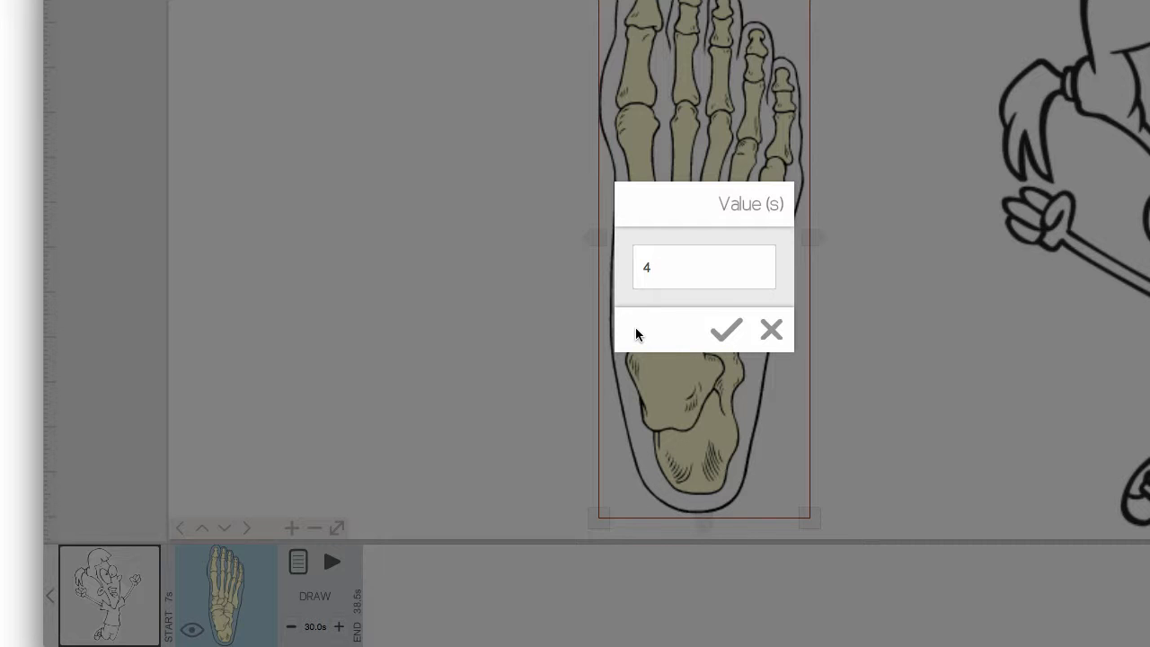
{"action": "left_click", "coordinate": [727, 329]}
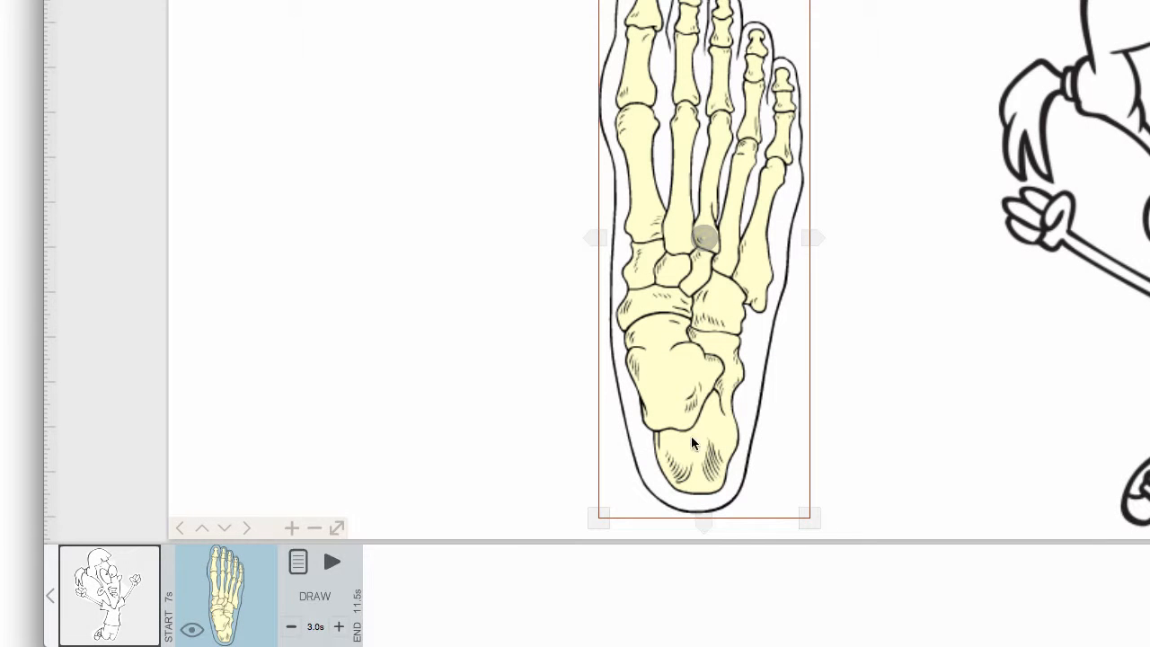
{"action": "left_click", "coordinate": [332, 561]}
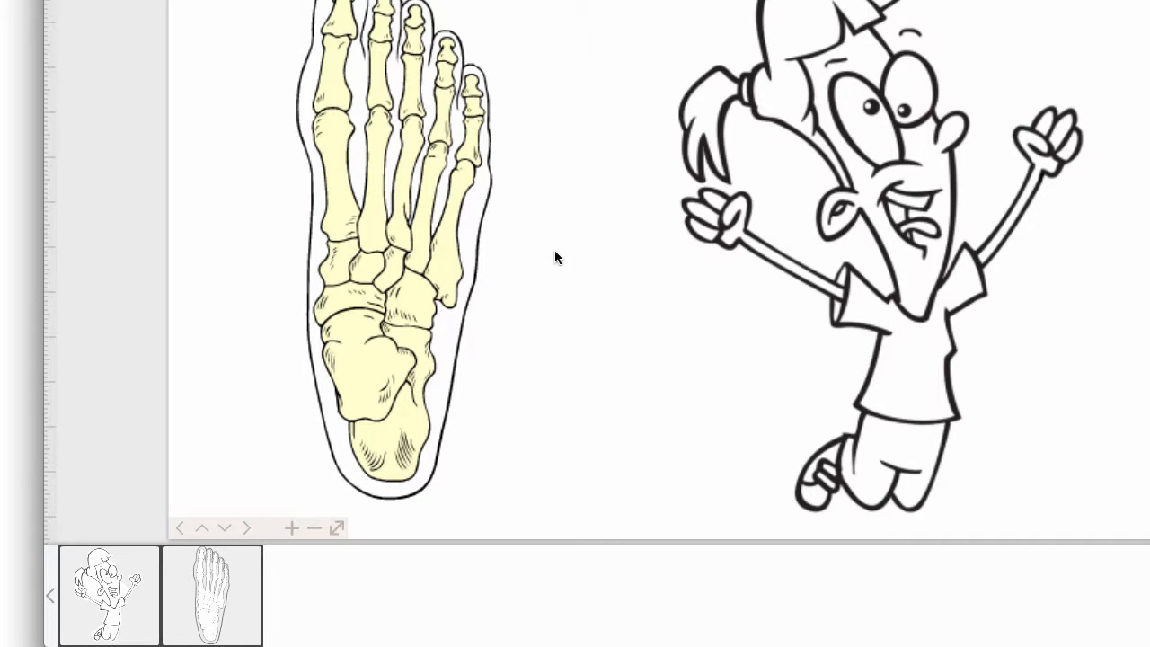
Switch to Illustrator, open run.png from the FixMyToes folder, and deselect the image
{"action": "key", "text": "super+Tab"}
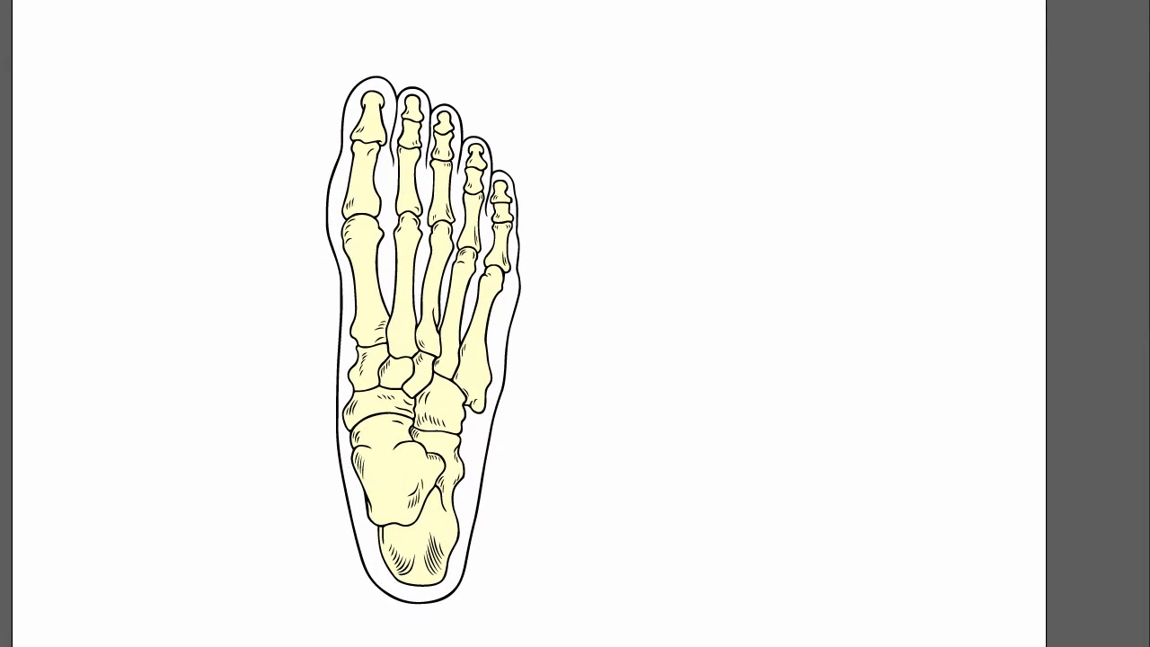
{"action": "key", "text": "super+o"}
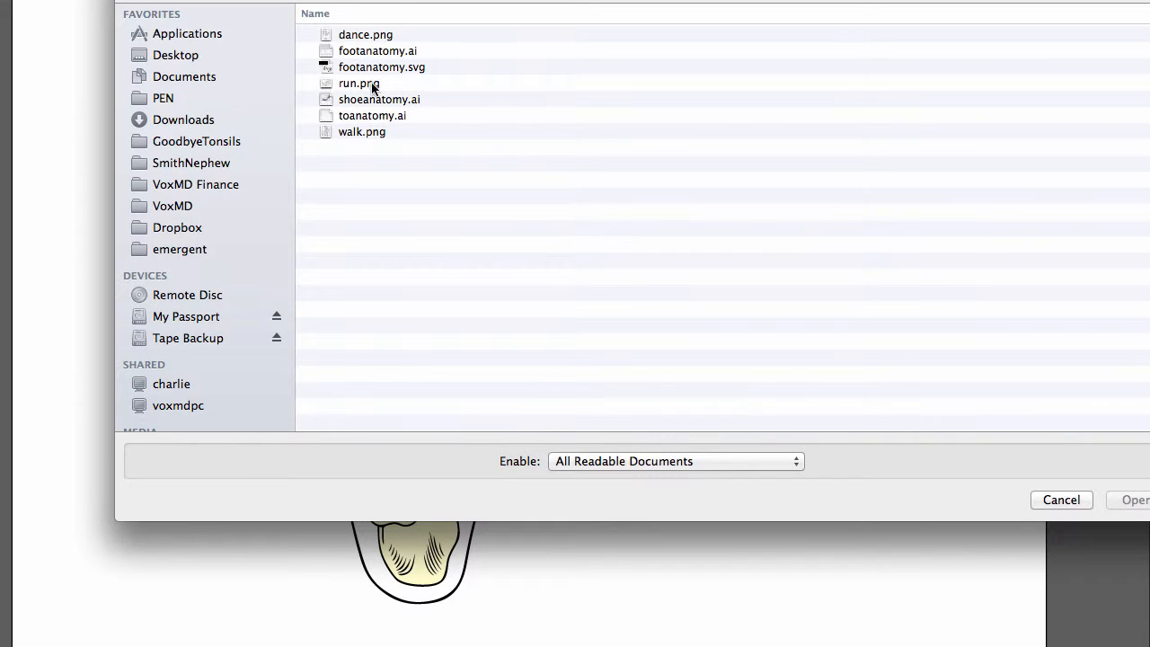
{"action": "left_click", "coordinate": [396, 35]}
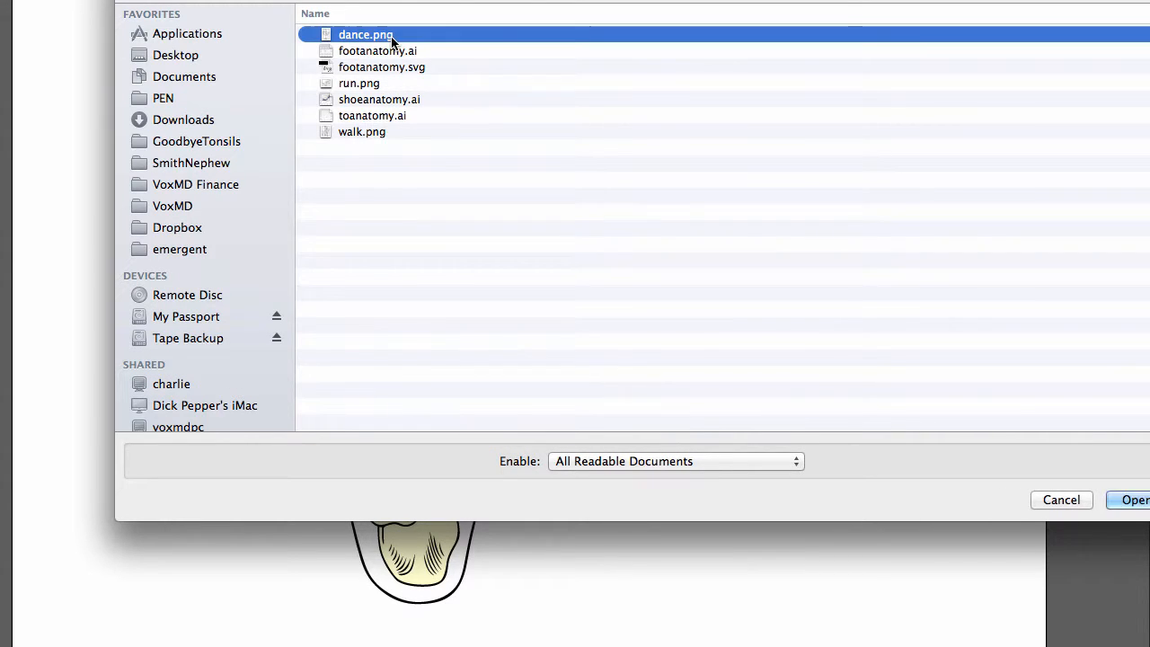
{"action": "key", "text": "Down"}
{"action": "key", "text": "Down"}
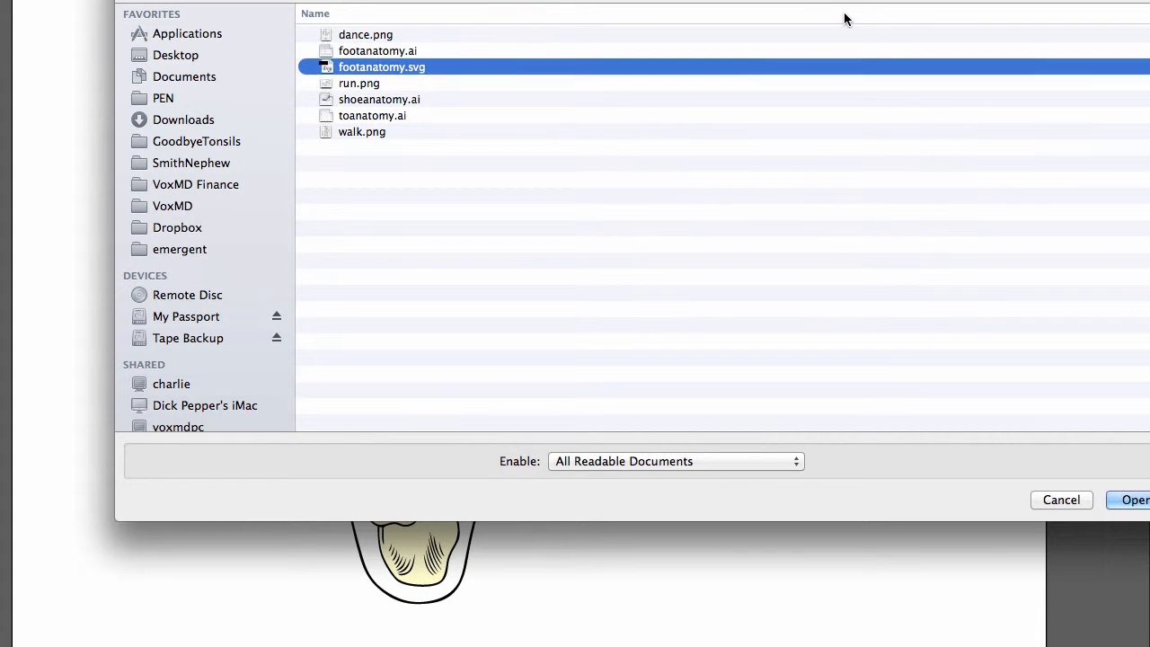
{"action": "key", "text": "Down"}
{"action": "key", "text": "Return"}
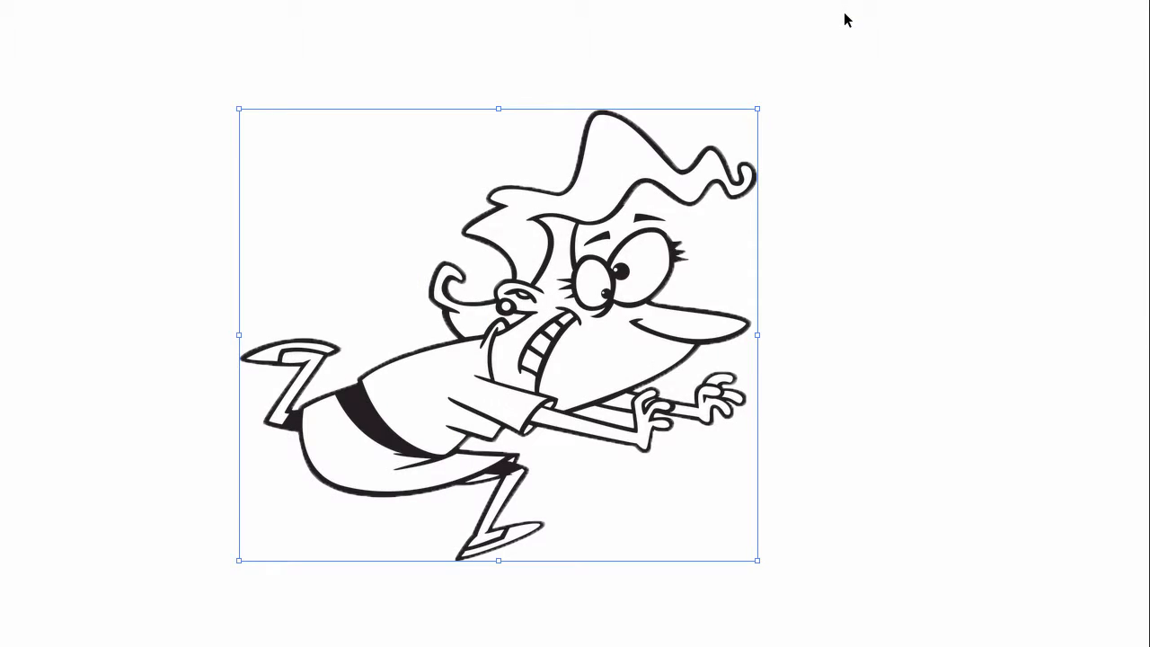
{"action": "left_click", "coordinate": [866, 161]}
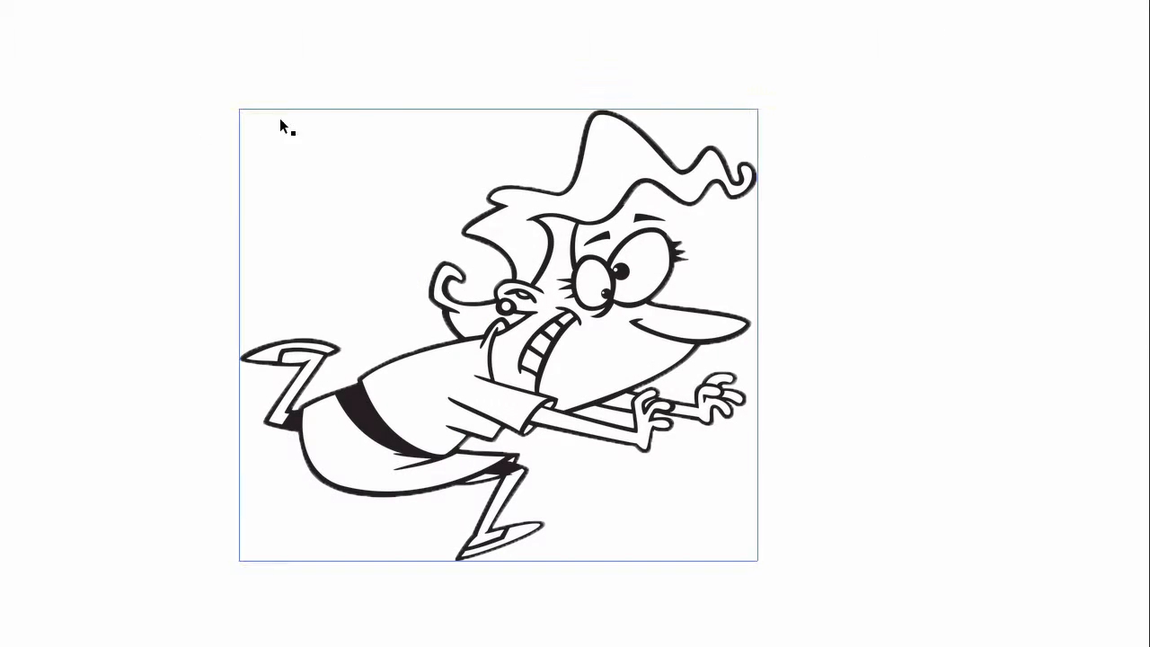
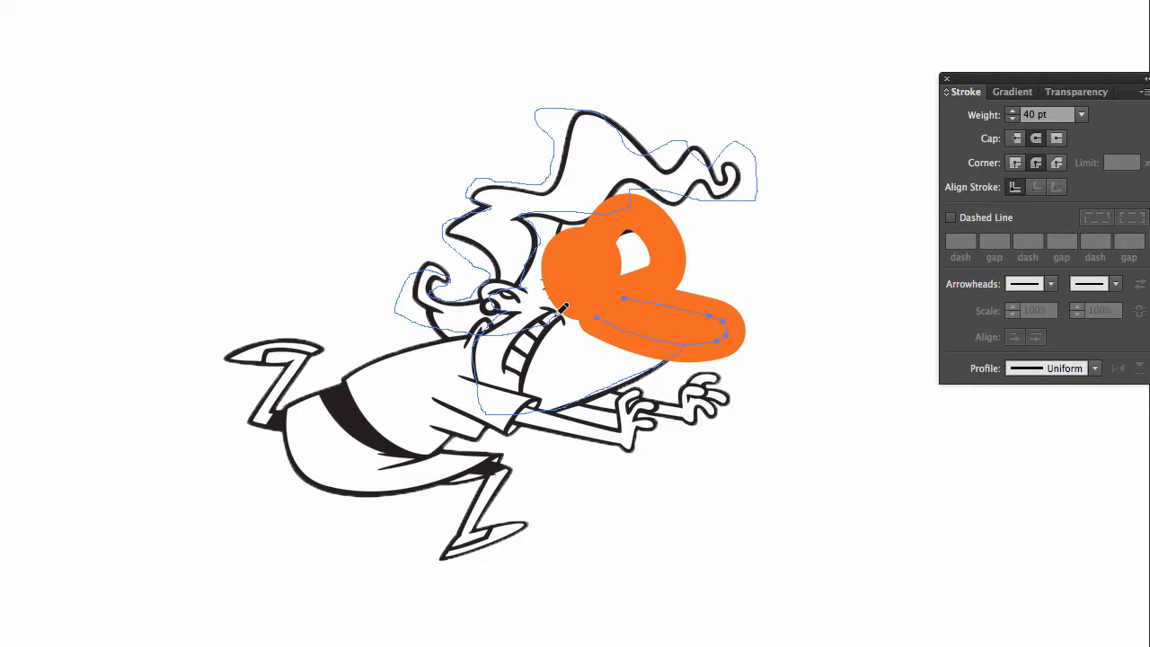
Continue the freehand 40 pt orange stroke over the running figure's mouth, arms, legs, back and belt
{"action": "mouse_move", "coordinate": [541, 344]}
{"action": "left_mouse_down"}
{"action": "mouse_move", "coordinate": [500, 361]}
{"action": "mouse_move", "coordinate": [529, 383]}
{"action": "left_mouse_up"}
{"action": "mouse_move", "coordinate": [448, 418]}
{"action": "left_mouse_down"}
{"action": "mouse_move", "coordinate": [487, 429]}
{"action": "mouse_move", "coordinate": [537, 411]}
{"action": "mouse_move", "coordinate": [610, 421]}
{"action": "mouse_move", "coordinate": [622, 399]}
{"action": "mouse_move", "coordinate": [658, 411]}
{"action": "mouse_move", "coordinate": [611, 452]}
{"action": "mouse_move", "coordinate": [486, 422]}
{"action": "left_mouse_up"}
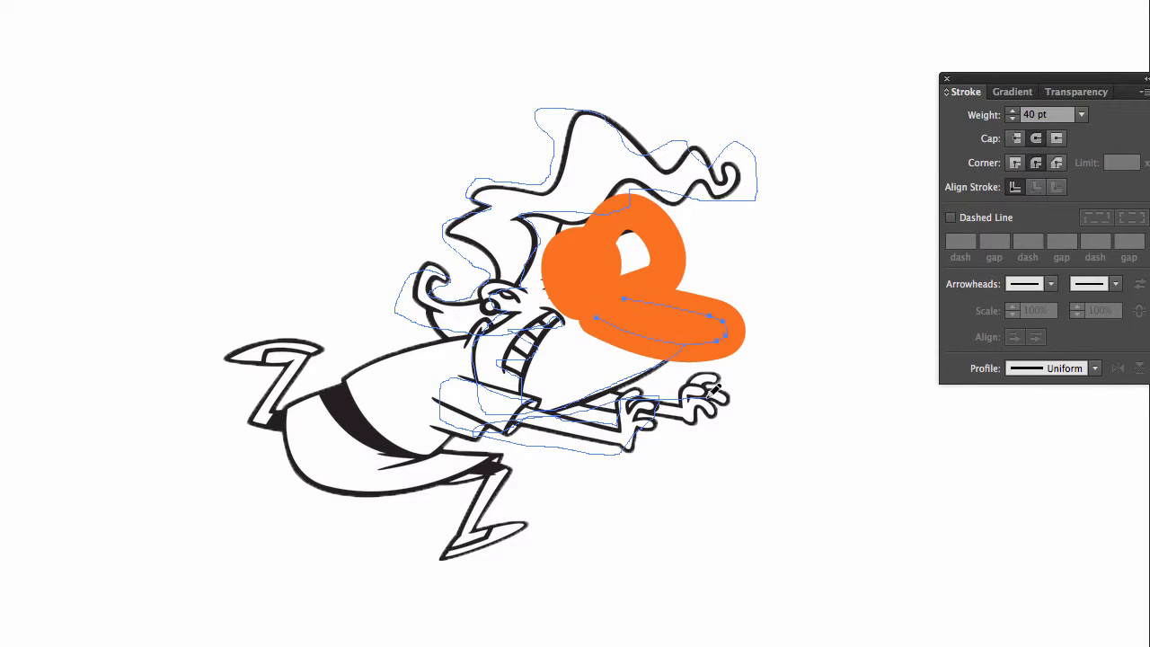
{"action": "mouse_move", "coordinate": [714, 414]}
{"action": "left_mouse_down"}
{"action": "mouse_move", "coordinate": [652, 409]}
{"action": "mouse_move", "coordinate": [719, 377]}
{"action": "mouse_move", "coordinate": [729, 397]}
{"action": "mouse_move", "coordinate": [518, 408]}
{"action": "left_mouse_up"}
{"action": "left_click_drag", "start_coordinate": [442, 449], "coordinate": [529, 454]}
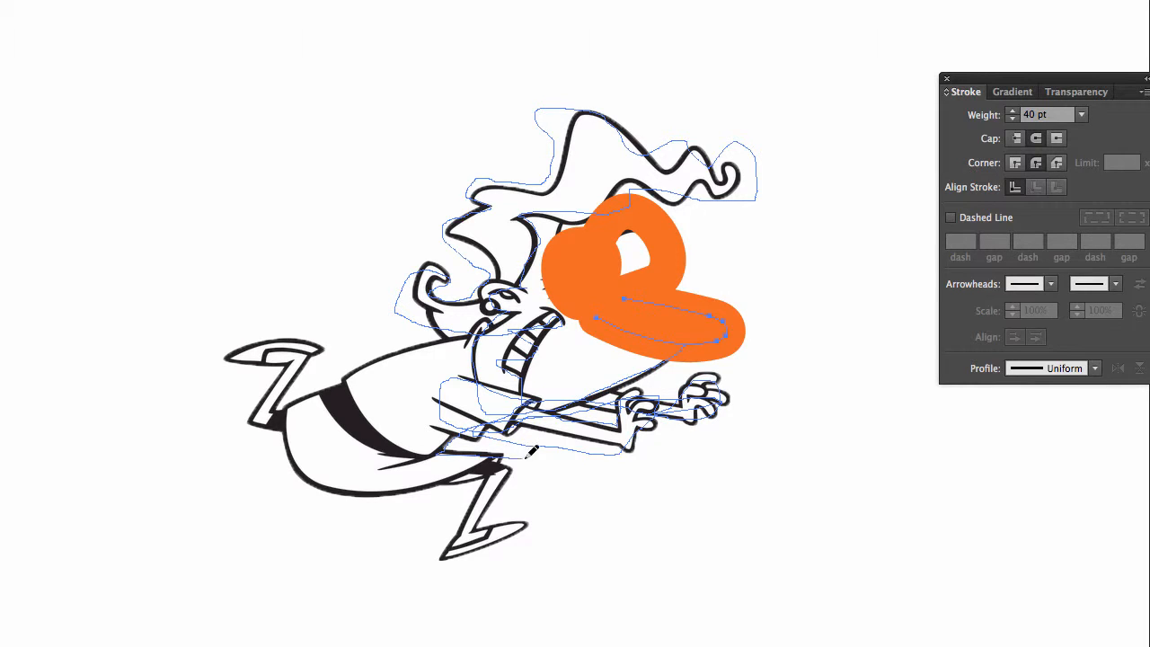
{"action": "mouse_move", "coordinate": [504, 523]}
{"action": "left_mouse_down"}
{"action": "mouse_move", "coordinate": [446, 546]}
{"action": "mouse_move", "coordinate": [491, 491]}
{"action": "mouse_move", "coordinate": [489, 468]}
{"action": "mouse_move", "coordinate": [414, 489]}
{"action": "mouse_move", "coordinate": [307, 476]}
{"action": "mouse_move", "coordinate": [298, 411]}
{"action": "mouse_move", "coordinate": [313, 391]}
{"action": "mouse_move", "coordinate": [337, 387]}
{"action": "mouse_move", "coordinate": [304, 388]}
{"action": "mouse_move", "coordinate": [279, 416]}
{"action": "mouse_move", "coordinate": [255, 417]}
{"action": "mouse_move", "coordinate": [270, 430]}
{"action": "mouse_move", "coordinate": [281, 397]}
{"action": "left_mouse_up"}
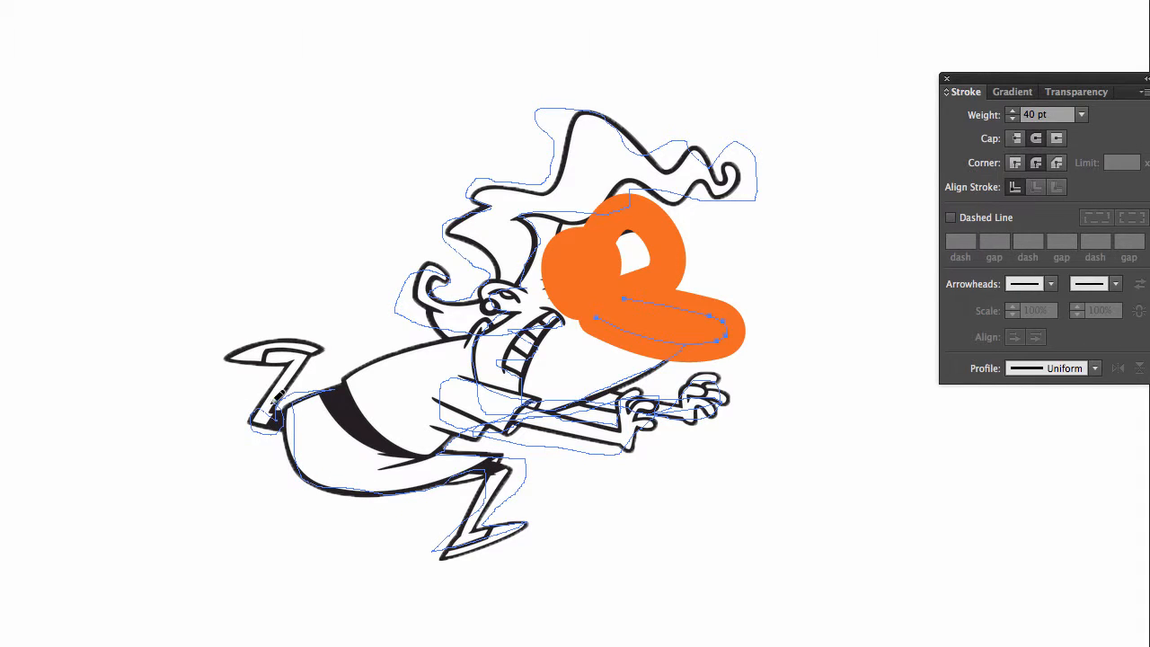
{"action": "mouse_move", "coordinate": [300, 340]}
{"action": "left_mouse_down"}
{"action": "mouse_move", "coordinate": [233, 355]}
{"action": "mouse_move", "coordinate": [338, 345]}
{"action": "mouse_move", "coordinate": [285, 371]}
{"action": "mouse_move", "coordinate": [277, 400]}
{"action": "mouse_move", "coordinate": [317, 398]}
{"action": "mouse_move", "coordinate": [357, 365]}
{"action": "mouse_move", "coordinate": [454, 348]}
{"action": "mouse_move", "coordinate": [362, 373]}
{"action": "mouse_move", "coordinate": [355, 420]}
{"action": "mouse_move", "coordinate": [414, 462]}
{"action": "mouse_move", "coordinate": [440, 460]}
{"action": "mouse_move", "coordinate": [399, 455]}
{"action": "mouse_move", "coordinate": [349, 382]}
{"action": "left_mouse_up"}
{"action": "left_click_drag", "start_coordinate": [414, 436], "coordinate": [489, 451]}
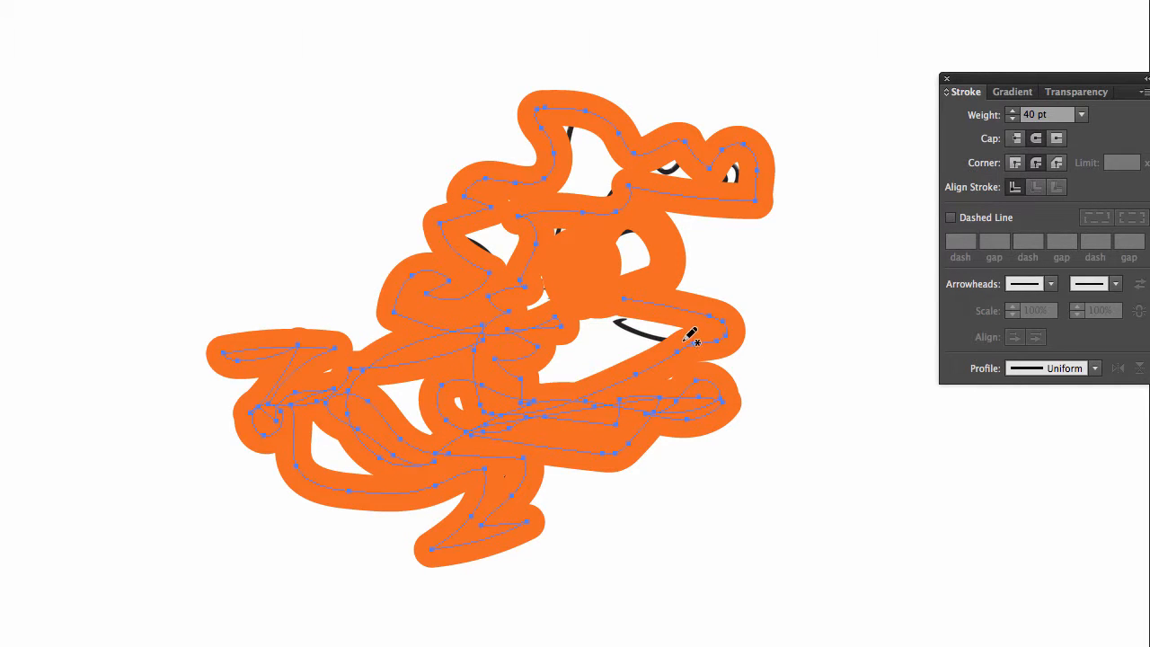
Undo the accidental redraw of the long path and cover the exposed nose and hair lines with short 40 pt orange strokes
{"action": "left_click_drag", "start_coordinate": [687, 338], "coordinate": [602, 319]}
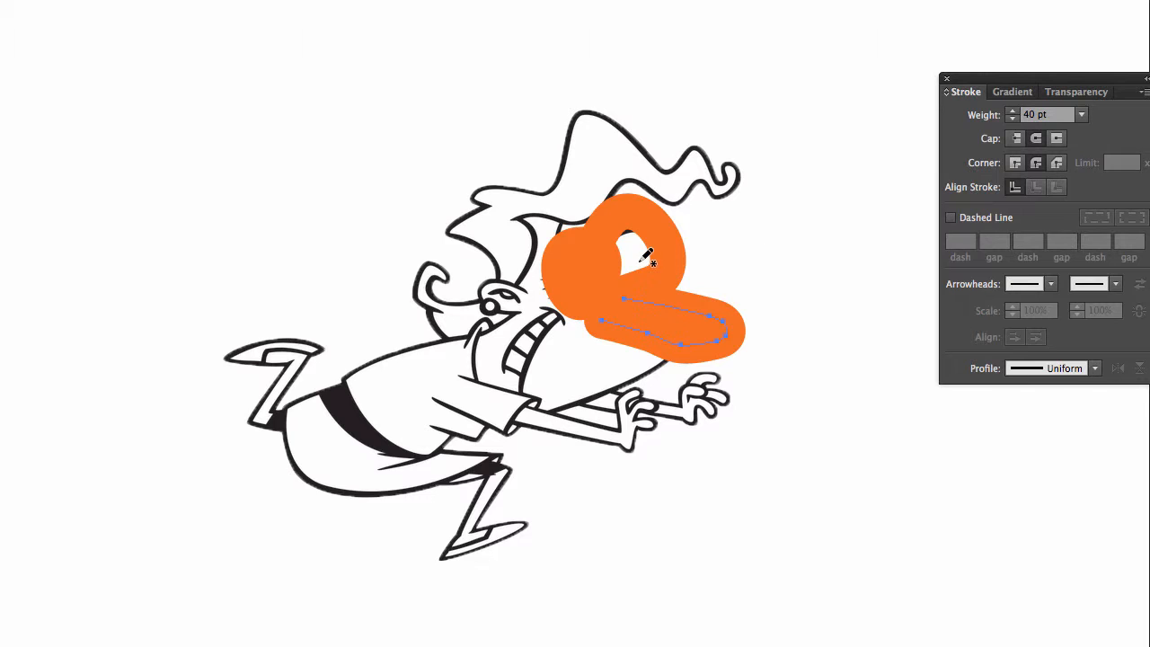
{"action": "key", "text": "ctrl+z"}
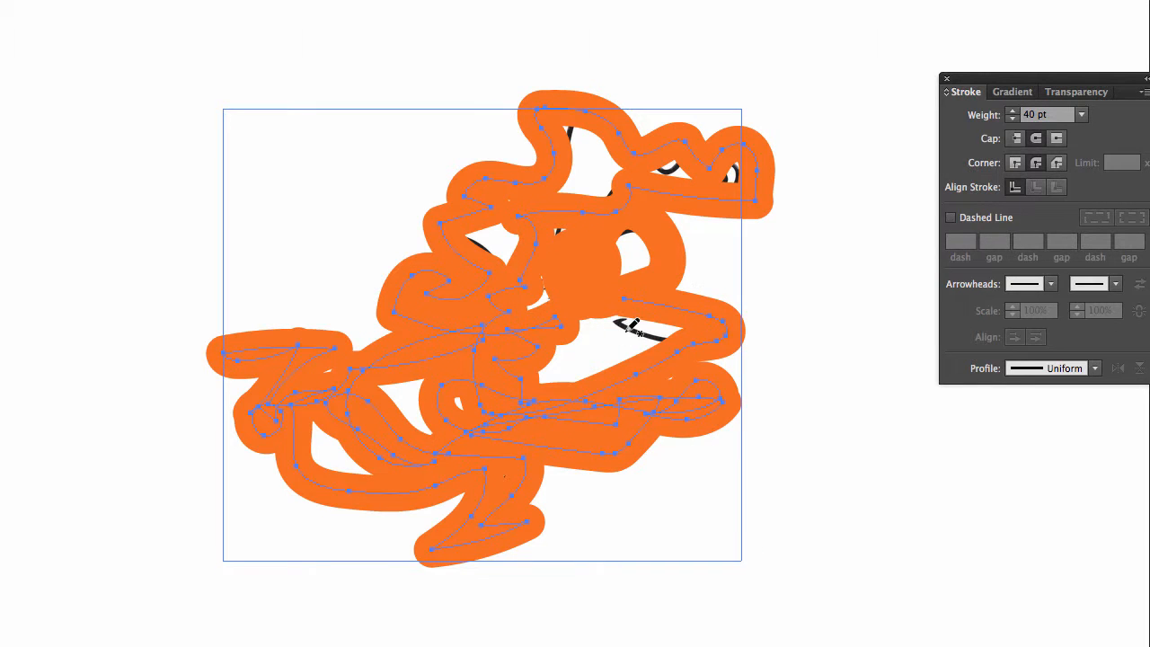
{"action": "left_click_drag", "start_coordinate": [614, 322], "coordinate": [671, 347]}
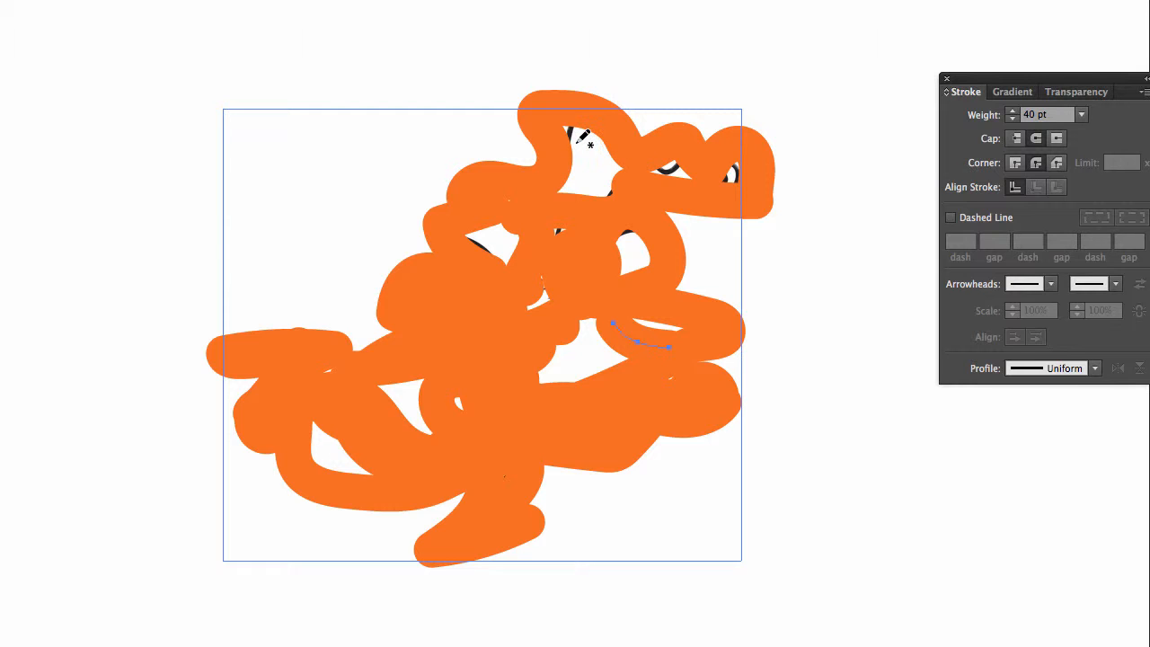
{"action": "left_click_drag", "start_coordinate": [572, 126], "coordinate": [576, 141]}
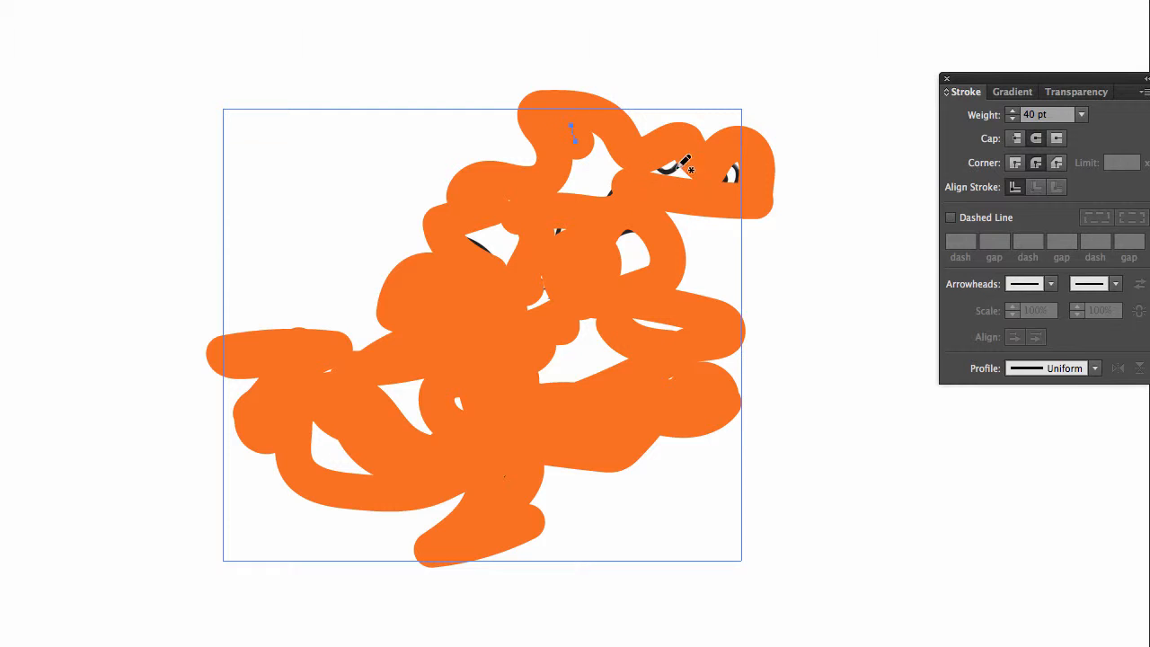
{"action": "left_click_drag", "start_coordinate": [693, 159], "coordinate": [648, 187]}
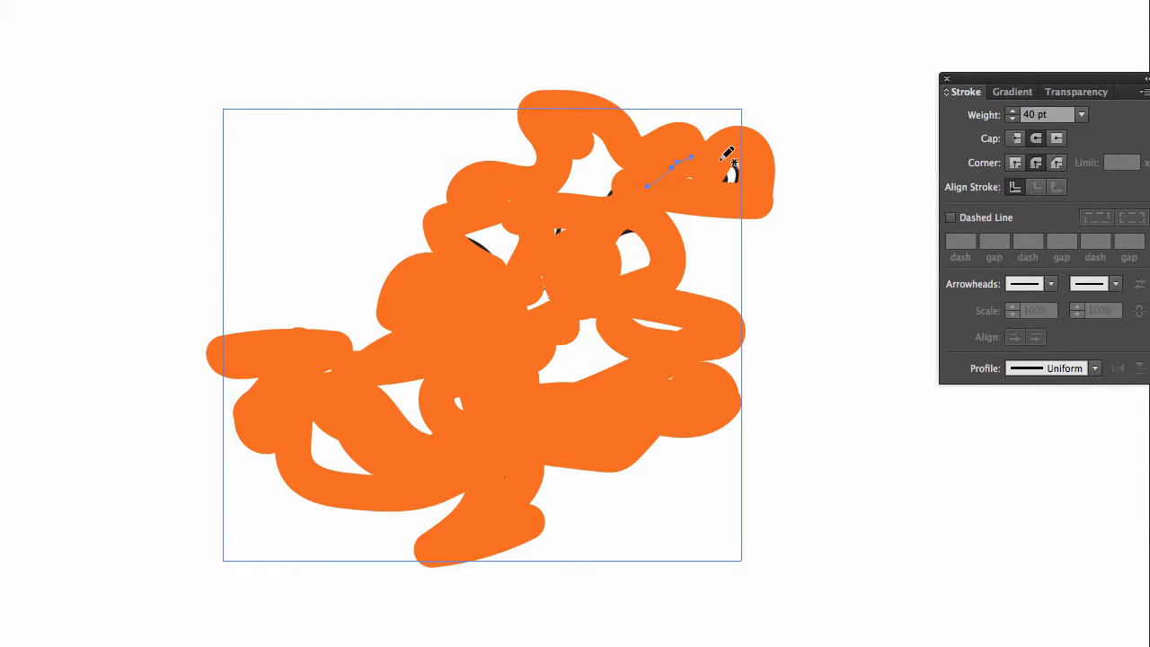
{"action": "left_click_drag", "start_coordinate": [715, 156], "coordinate": [731, 204]}
{"action": "key", "text": "v"}
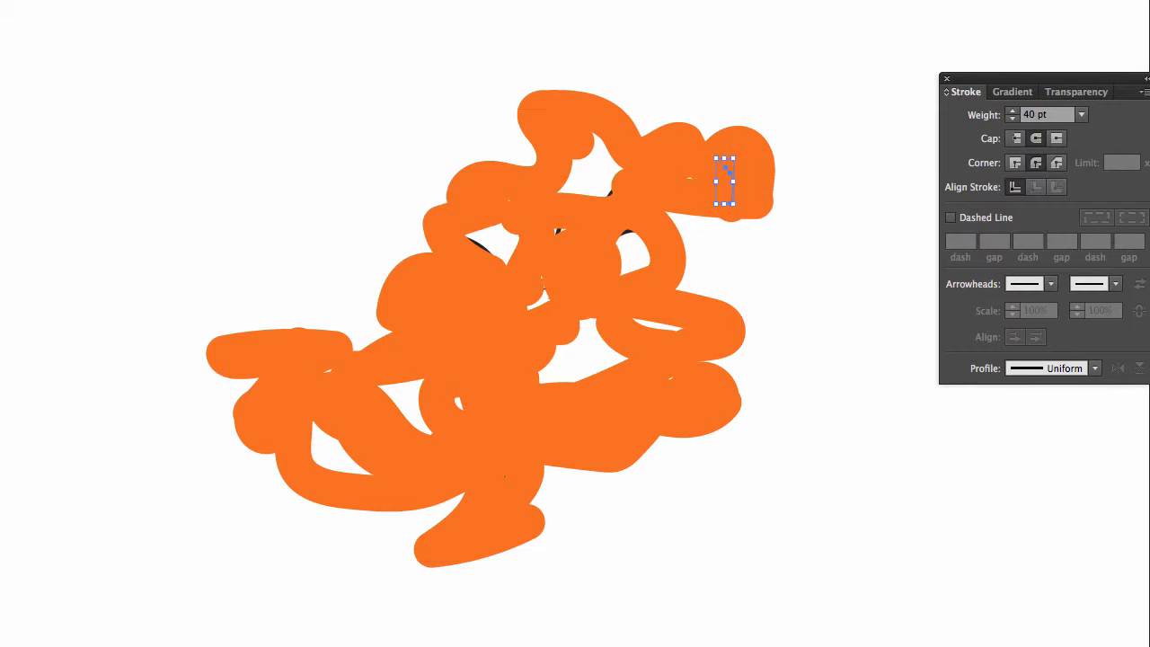
{"action": "left_click", "coordinate": [793, 146]}
{"action": "key", "text": "super+a"}
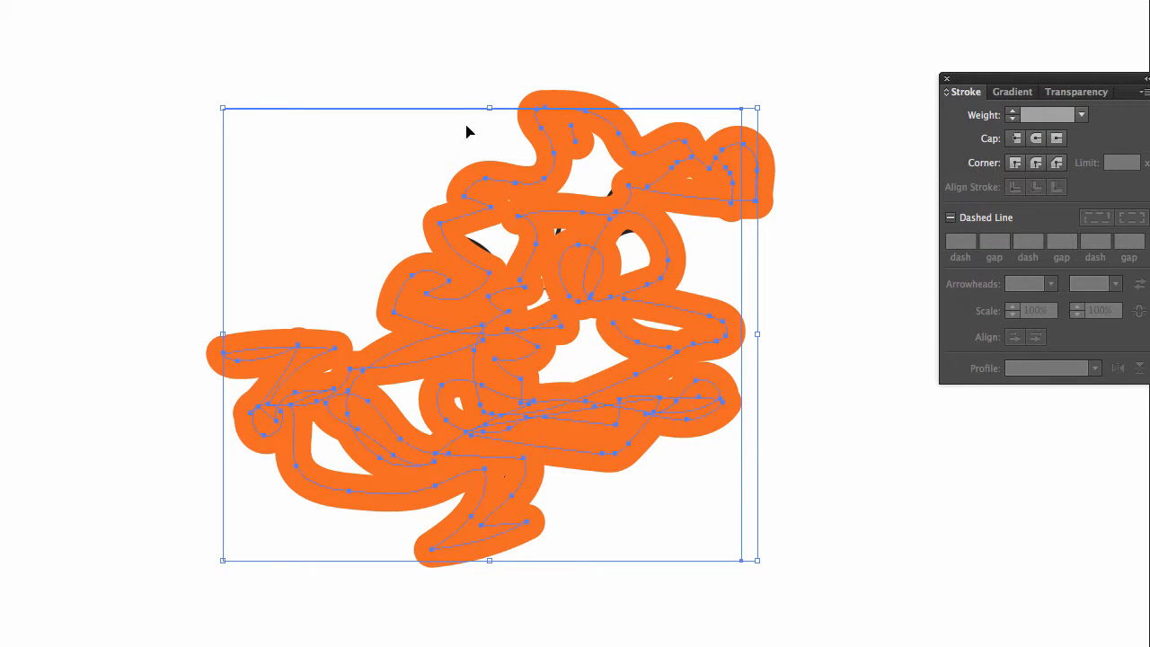
{"action": "left_click", "coordinate": [374, 142], "text": "shift"}
{"action": "left_click", "coordinate": [347, 108], "text": "shift"}
{"action": "left_click", "coordinate": [191, 67]}
Select the long orange tracing stroke over the whole figure and set its opacity to 0%
{"action": "left_click", "coordinate": [632, 197]}
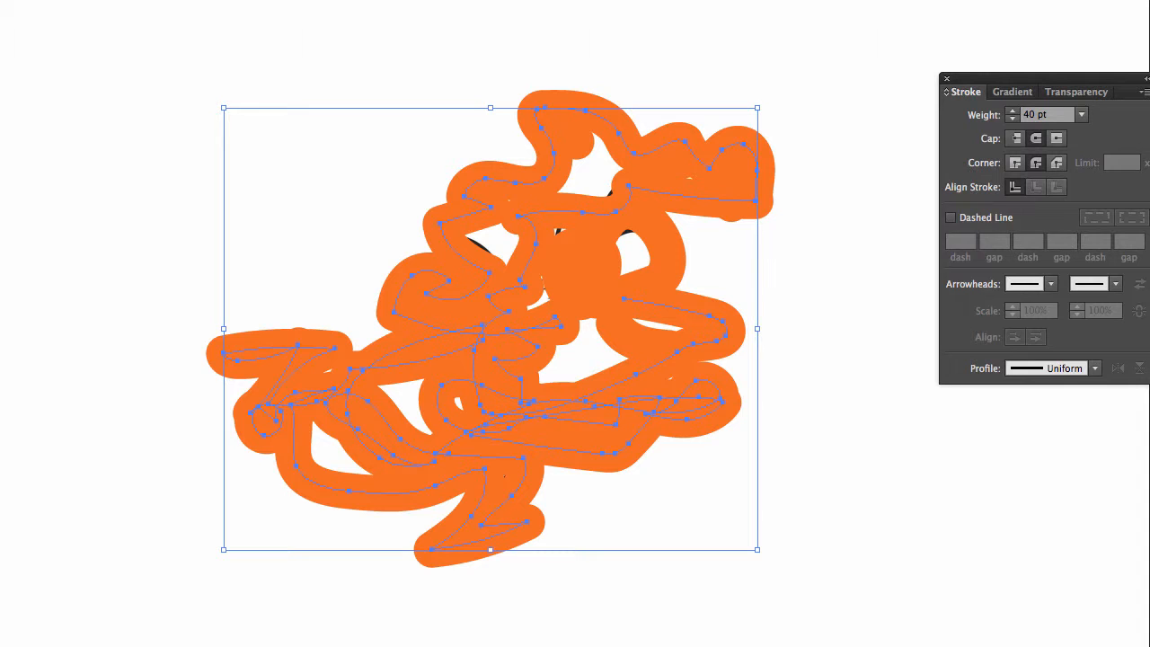
{"action": "left_click", "coordinate": [1093, 94]}
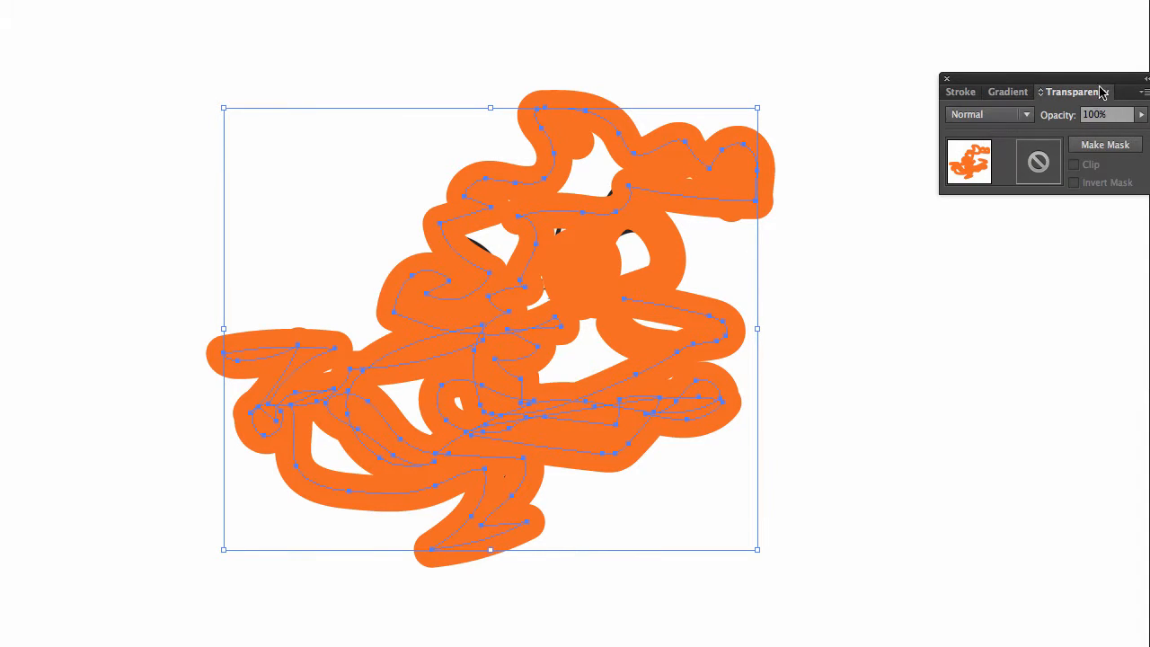
{"action": "left_click", "coordinate": [1141, 114]}
{"action": "left_click_drag", "start_coordinate": [1147, 133], "coordinate": [1054, 135]}
Set the opacity of the small orange stroke at the peak of the hair to 0%
{"action": "left_click", "coordinate": [584, 123]}
{"action": "left_click", "coordinate": [581, 148]}
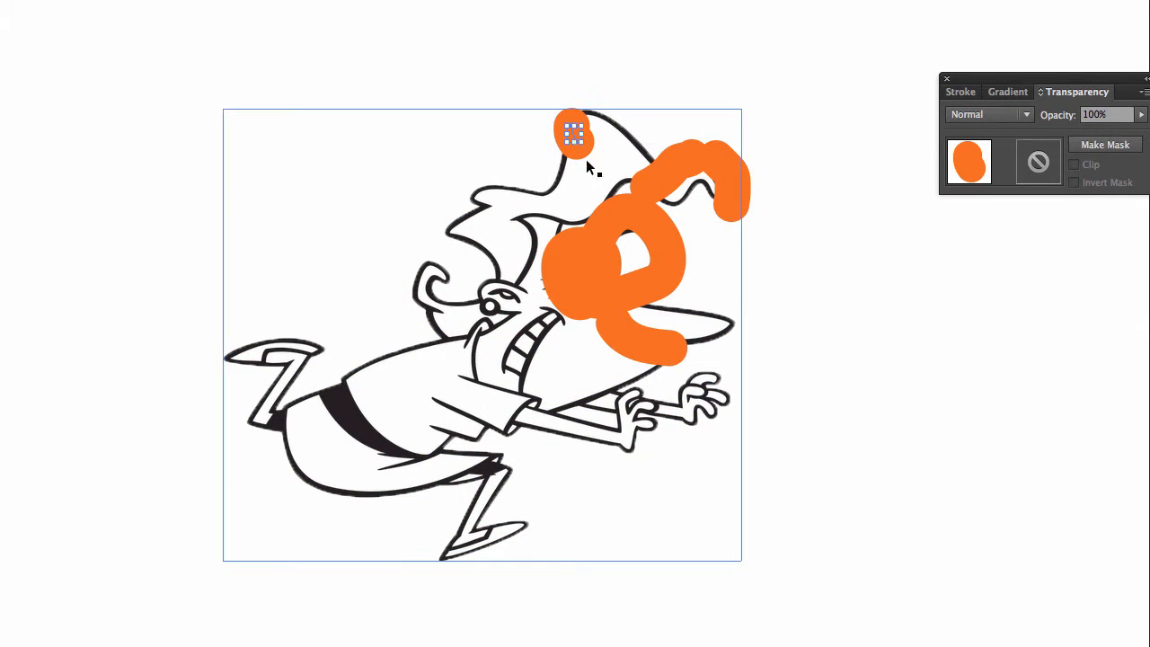
{"action": "left_click", "coordinate": [1142, 115]}
{"action": "left_click_drag", "start_coordinate": [1145, 133], "coordinate": [947, 120]}
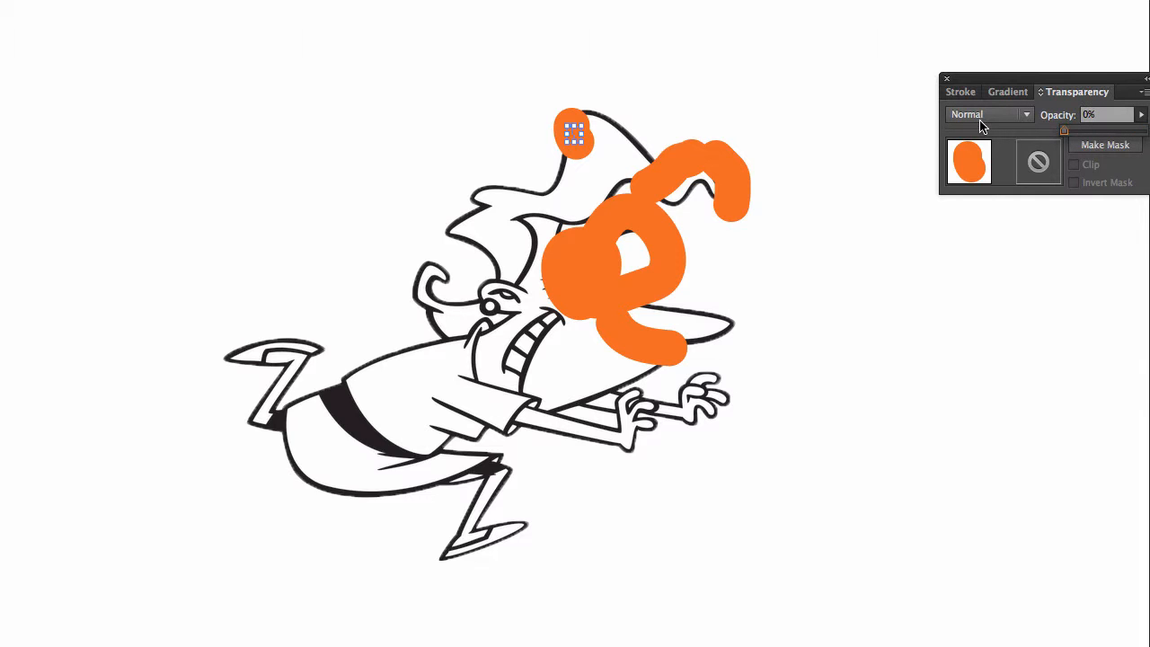
Set the opacity of the short orange stroke over the wavy middle of the hair to 0%
{"action": "left_click", "coordinate": [702, 163]}
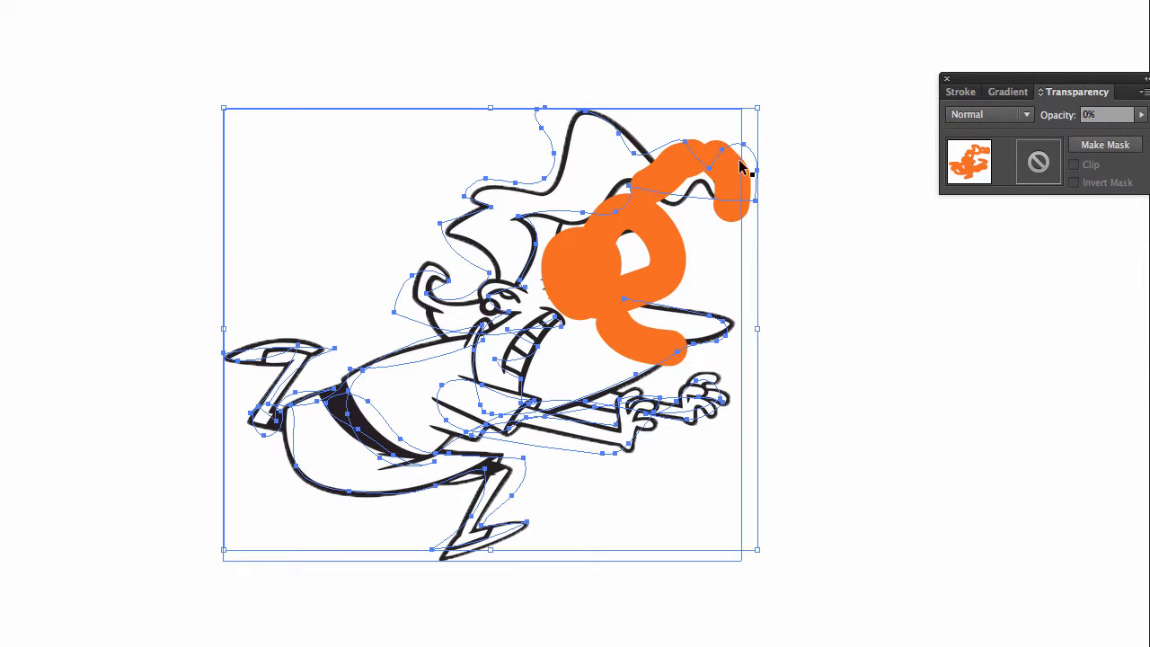
{"action": "left_click", "coordinate": [712, 149], "text": "shift"}
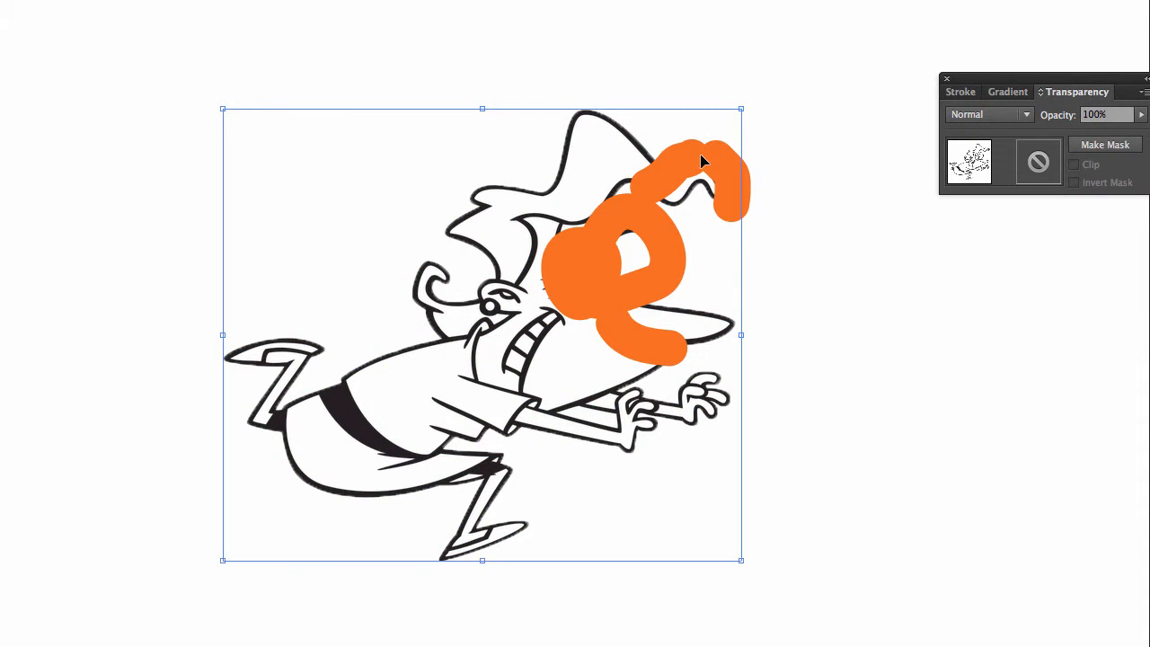
{"action": "left_click", "coordinate": [667, 171]}
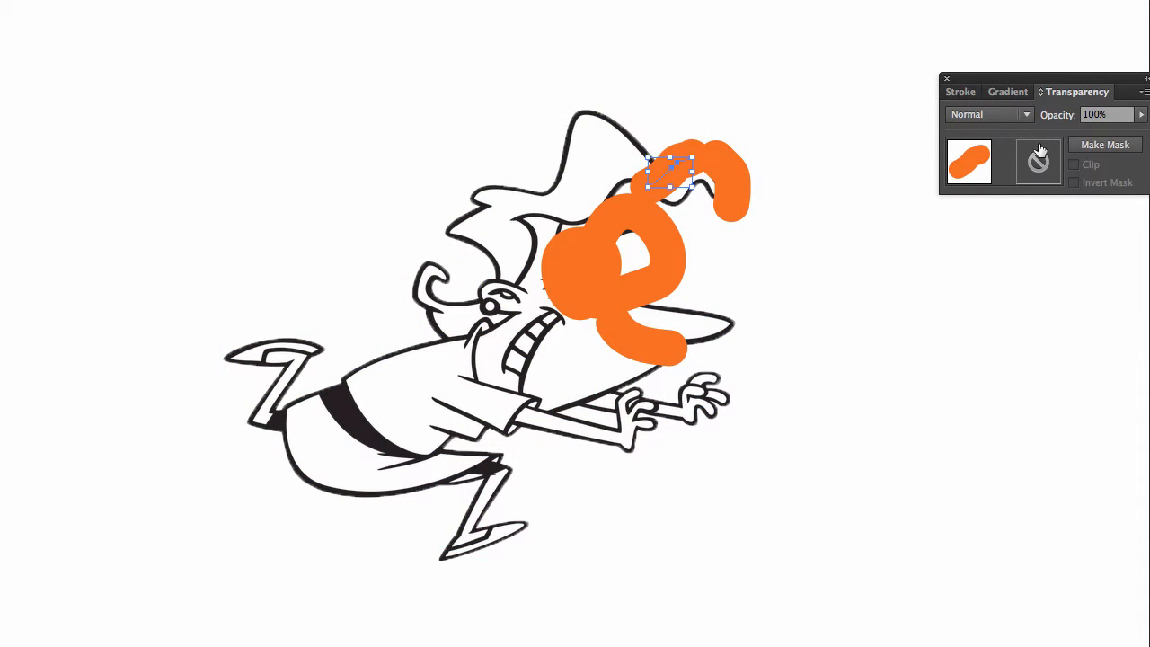
{"action": "left_click", "coordinate": [1143, 116]}
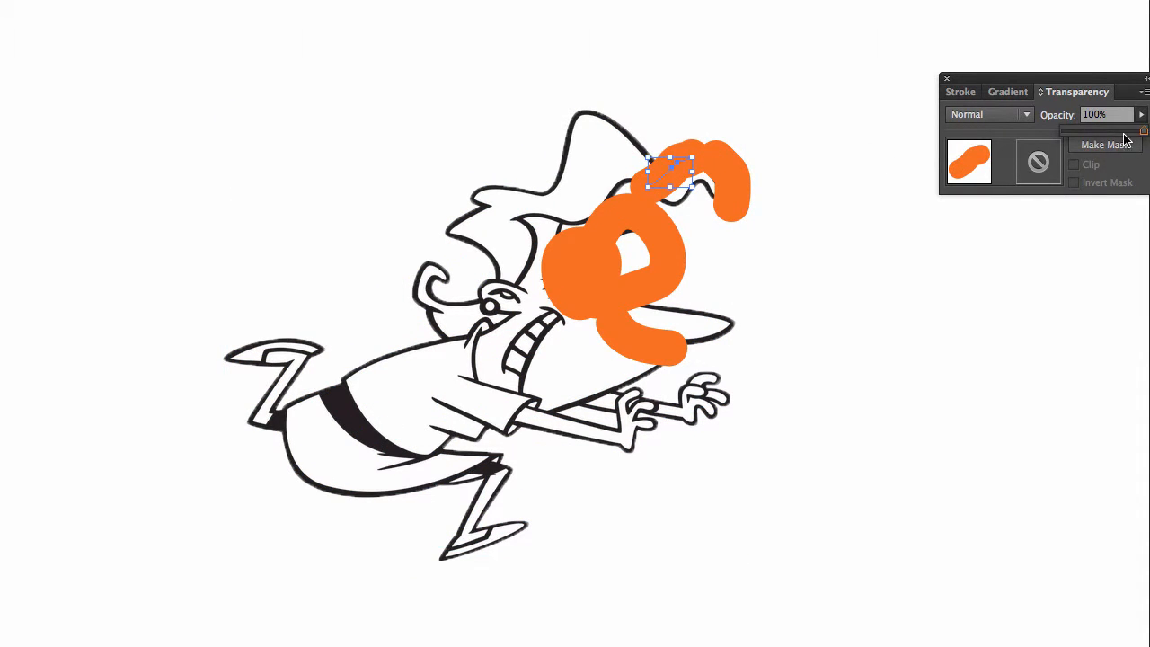
{"action": "left_click_drag", "start_coordinate": [1146, 135], "coordinate": [1004, 142]}
{"action": "left_click", "coordinate": [1142, 114]}
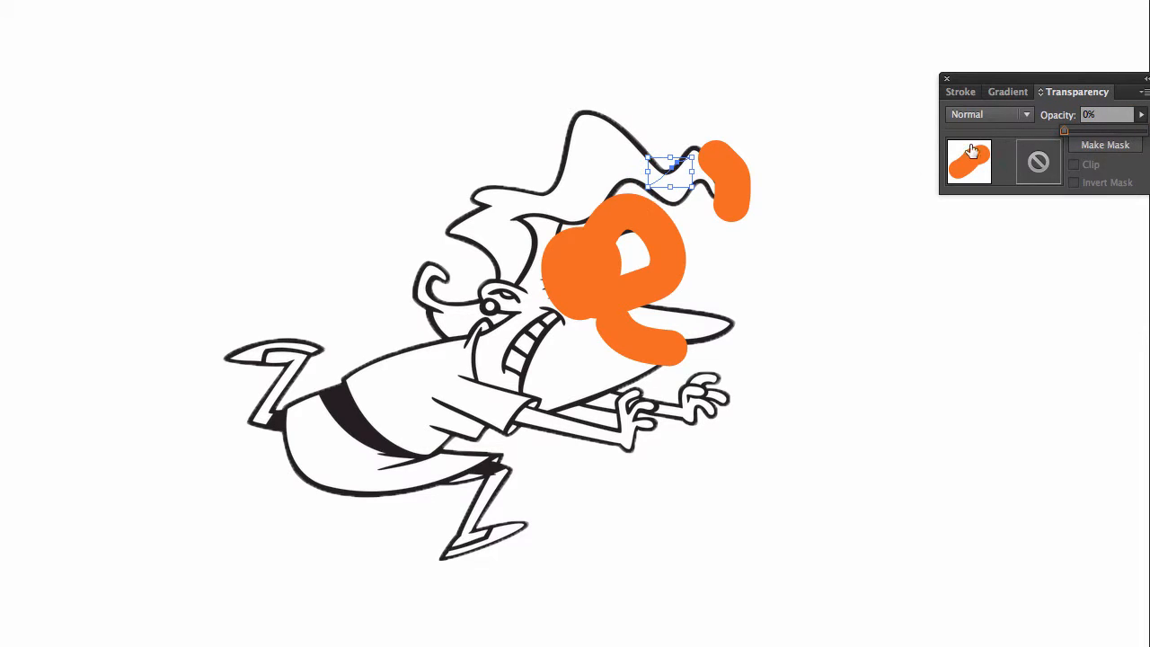
Set the opacity of the looped orange stroke around the larger eye to 0%
{"action": "left_click", "coordinate": [663, 242]}
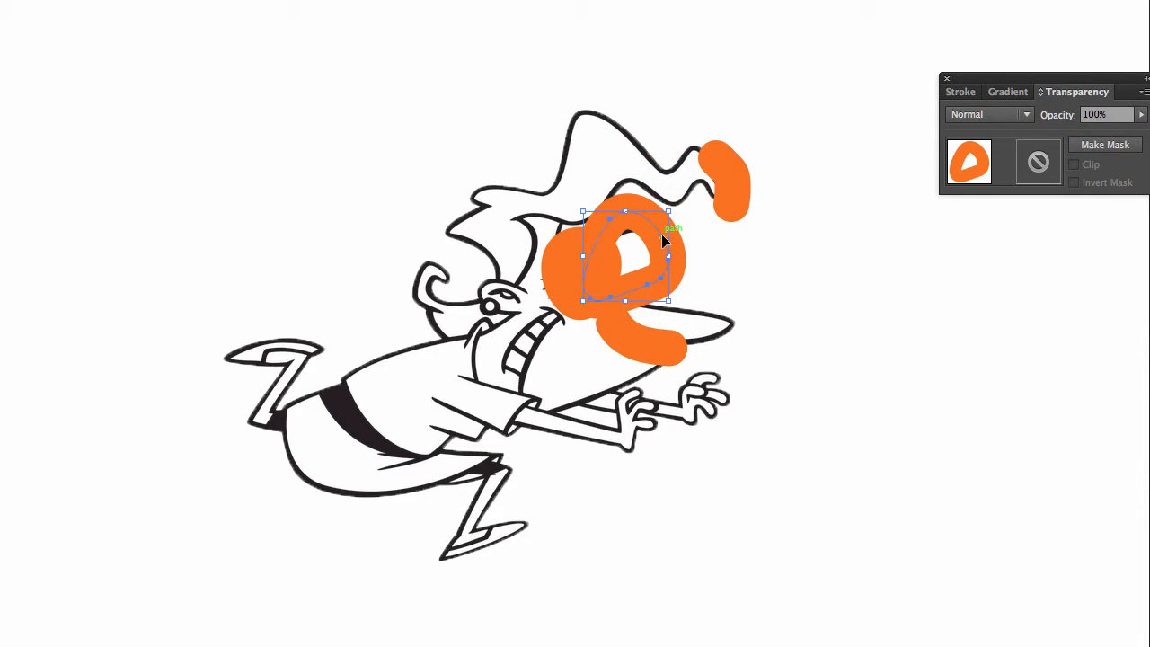
{"action": "left_click", "coordinate": [1142, 114]}
{"action": "left_click_drag", "start_coordinate": [1123, 135], "coordinate": [978, 138]}
Set the opacity of the round orange stroke over the smaller eye to 0%
{"action": "left_click", "coordinate": [555, 288]}
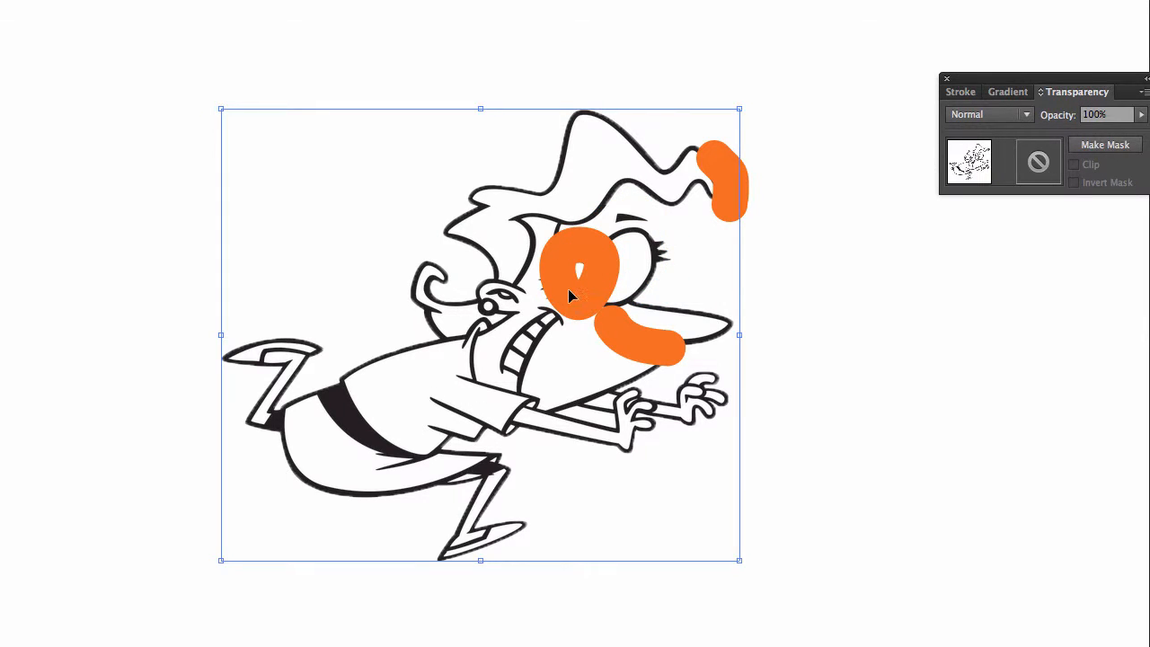
{"action": "left_click", "coordinate": [599, 254]}
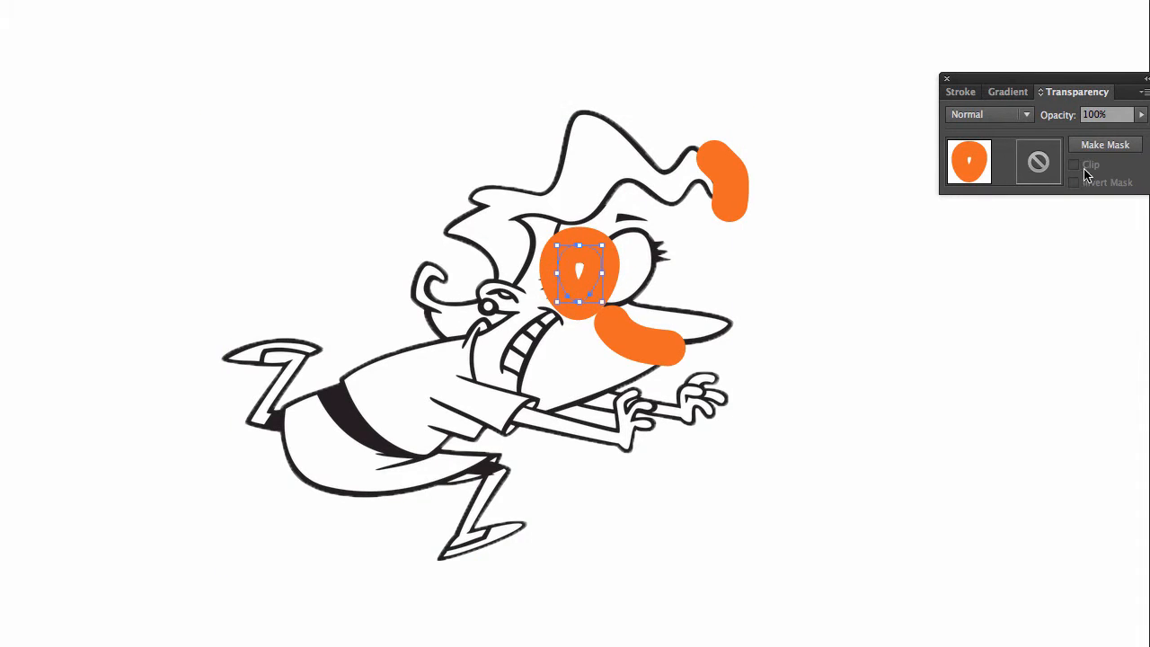
{"action": "left_click", "coordinate": [1142, 115]}
{"action": "left_click", "coordinate": [1145, 140]}
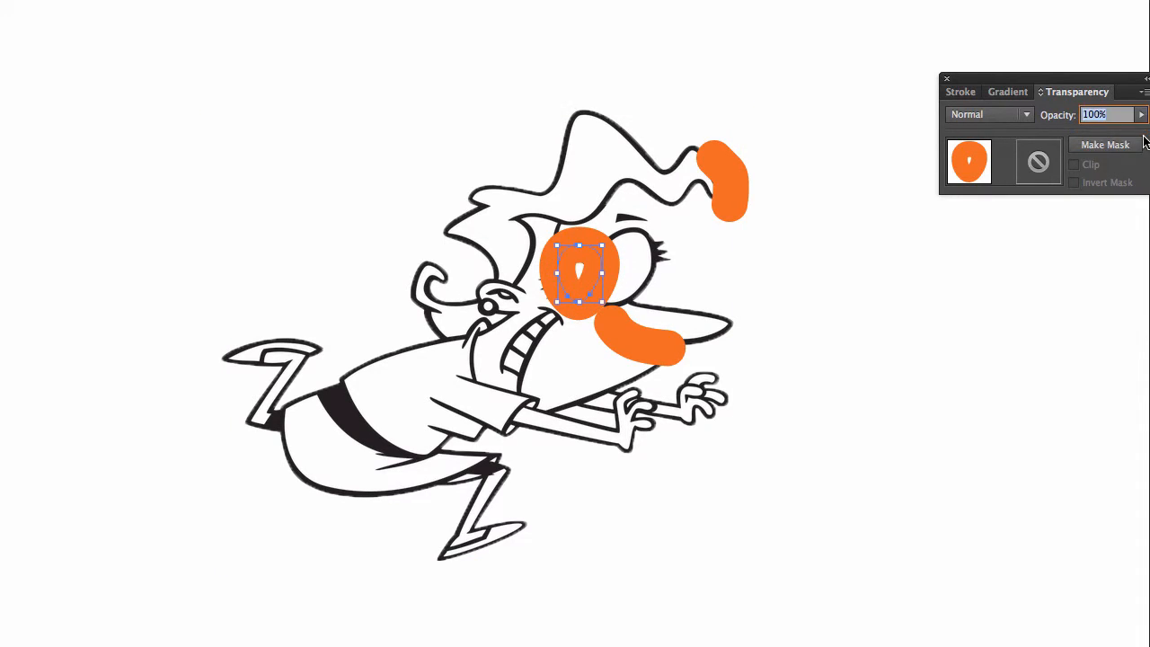
{"action": "left_click", "coordinate": [1142, 114]}
{"action": "left_click_drag", "start_coordinate": [1143, 130], "coordinate": [1054, 136]}
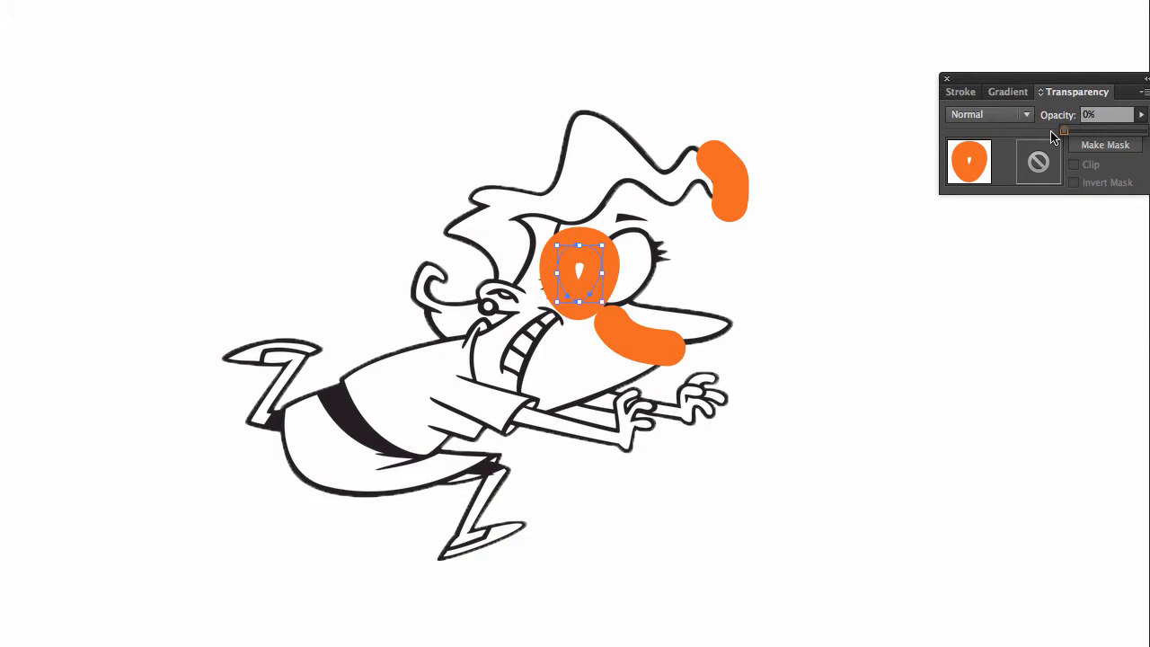
{"action": "left_click", "coordinate": [727, 177]}
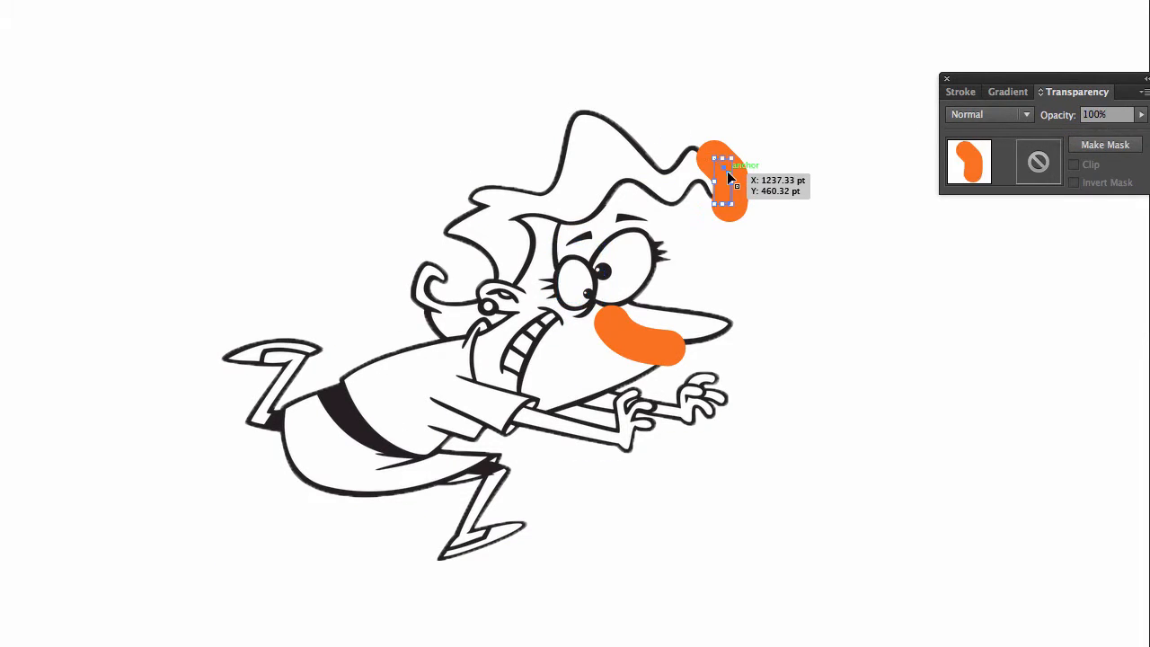
{"action": "left_click", "coordinate": [627, 332], "text": "shift"}
{"action": "left_click", "coordinate": [622, 333], "text": "shift"}
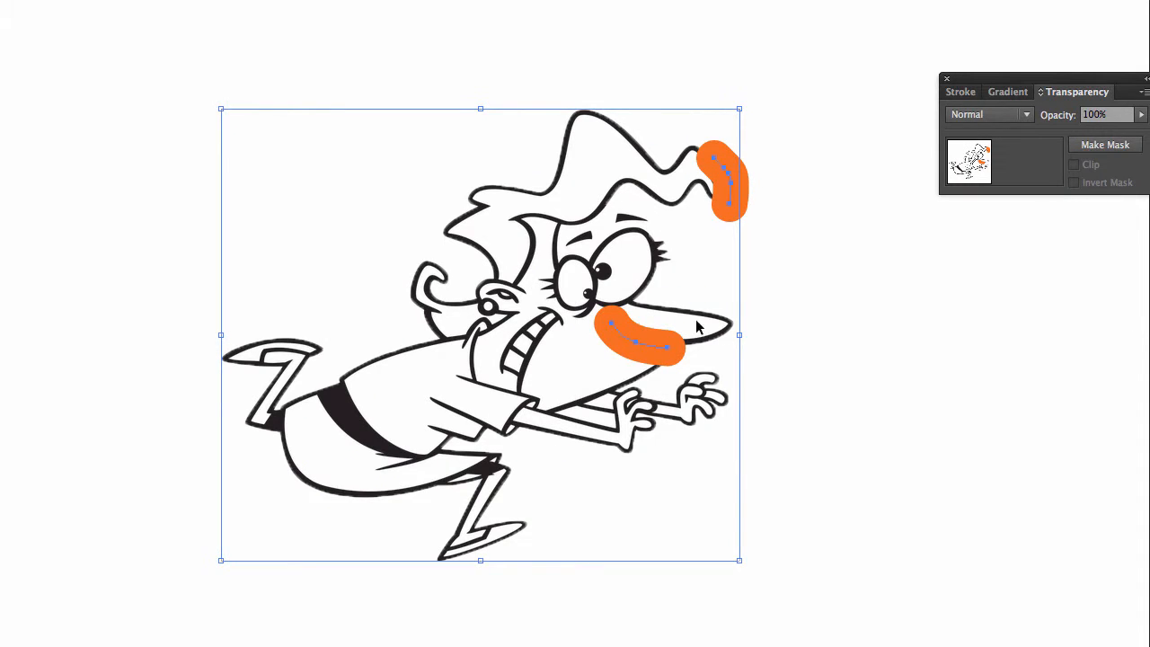
{"action": "left_click", "coordinate": [719, 314], "text": "shift"}
{"action": "left_click", "coordinate": [713, 317], "text": "shift"}
{"action": "left_click", "coordinate": [736, 307], "text": "shift"}
{"action": "left_click", "coordinate": [736, 307], "text": "shift"}
{"action": "left_click", "coordinate": [778, 243]}
Set the opacity of the orange stroke over the curled hair tip to 0%
{"action": "left_click", "coordinate": [737, 181]}
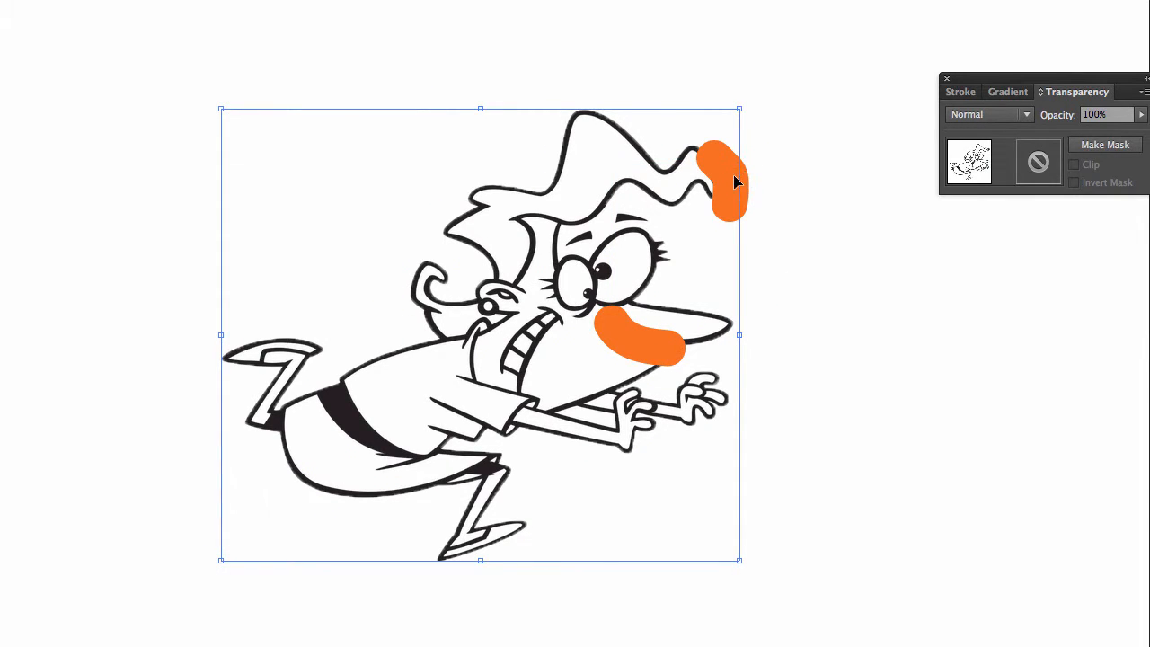
{"action": "left_click", "coordinate": [734, 179]}
{"action": "left_click", "coordinate": [1141, 114]}
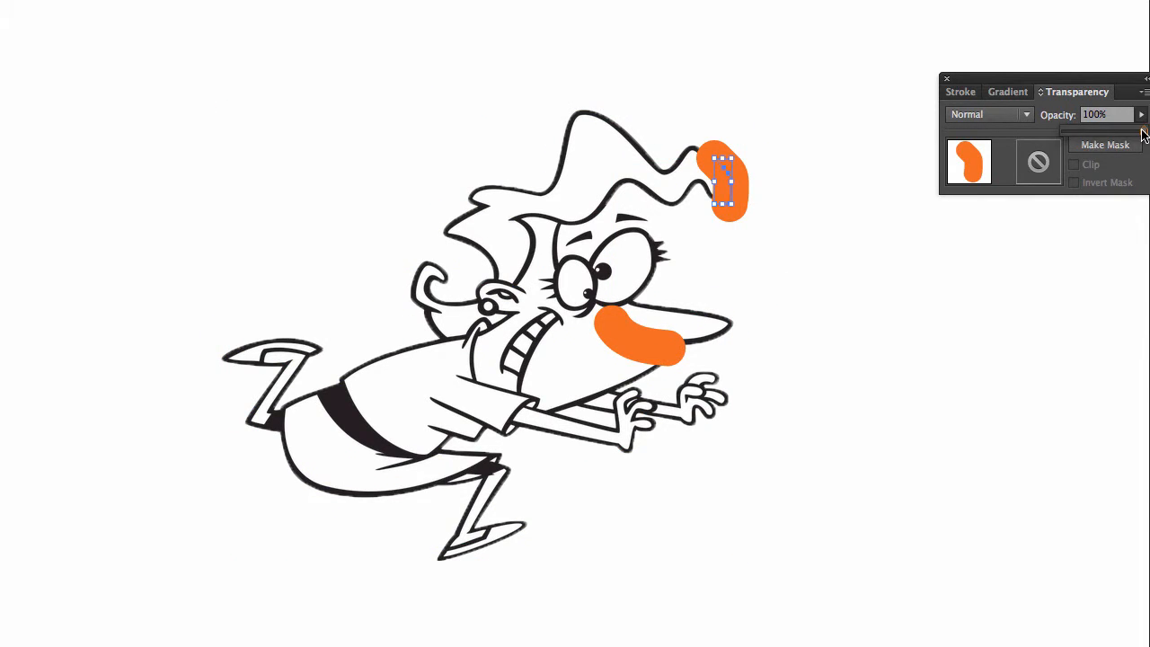
{"action": "key", "text": "ctrl+z"}
Set the opacity of the orange stroke under the nose to 0% and check the hidden paths by selecting all artwork
{"action": "left_click", "coordinate": [618, 339]}
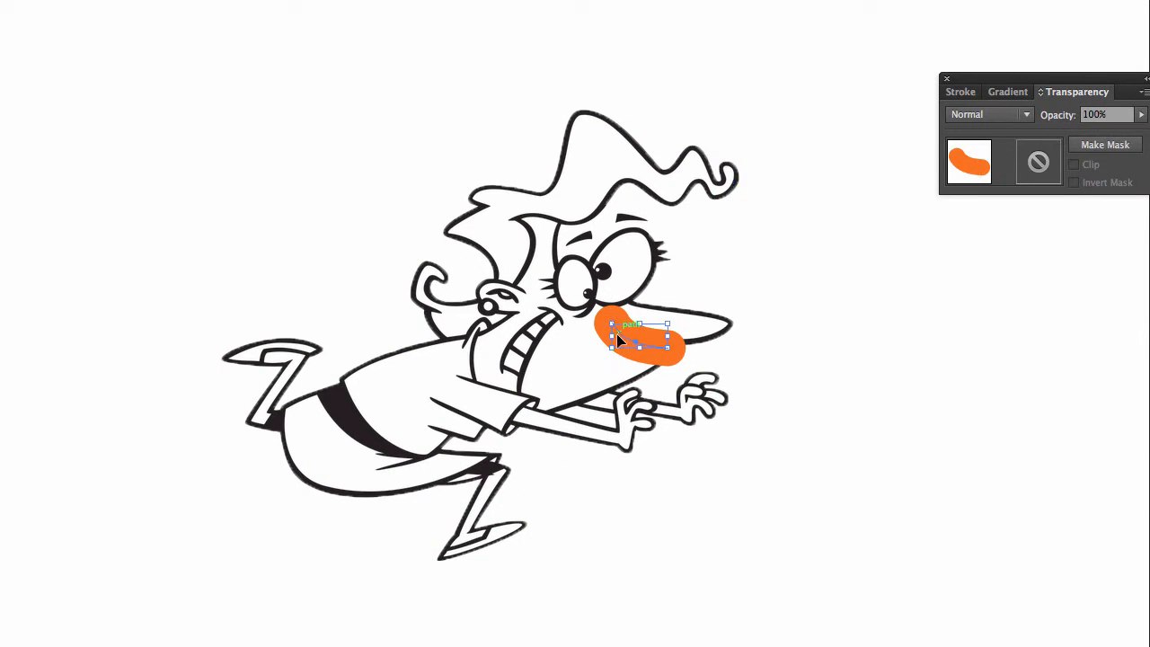
{"action": "left_click", "coordinate": [1141, 114]}
{"action": "left_click_drag", "start_coordinate": [1145, 133], "coordinate": [1053, 140]}
{"action": "left_click", "coordinate": [802, 164]}
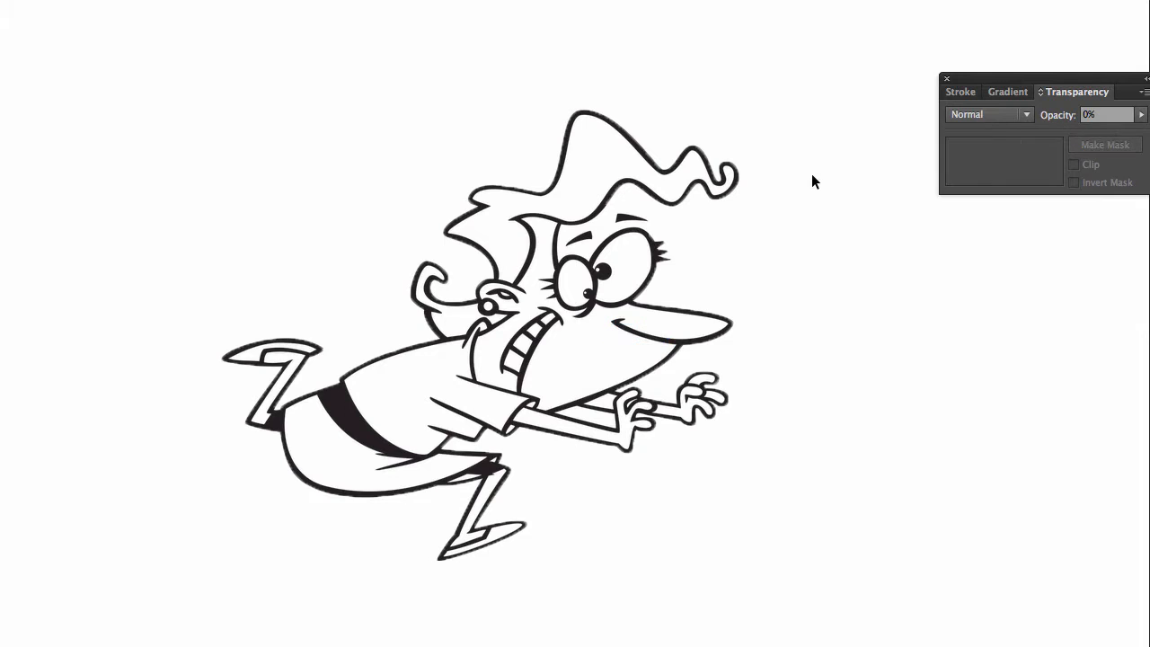
{"action": "key", "text": "ctrl+a"}
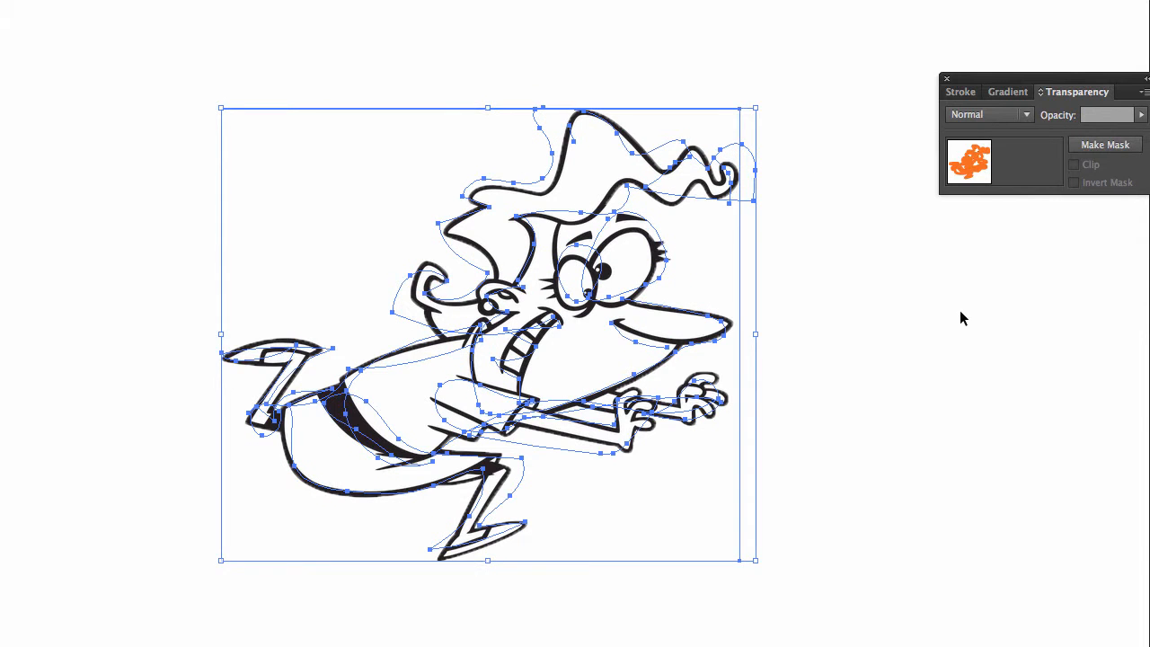
{"action": "left_click", "coordinate": [606, 76]}
Save the artwork as run.ai in the FixMyToes folder with the default Illustrator CC options
{"action": "left_click", "coordinate": [18, 2]}
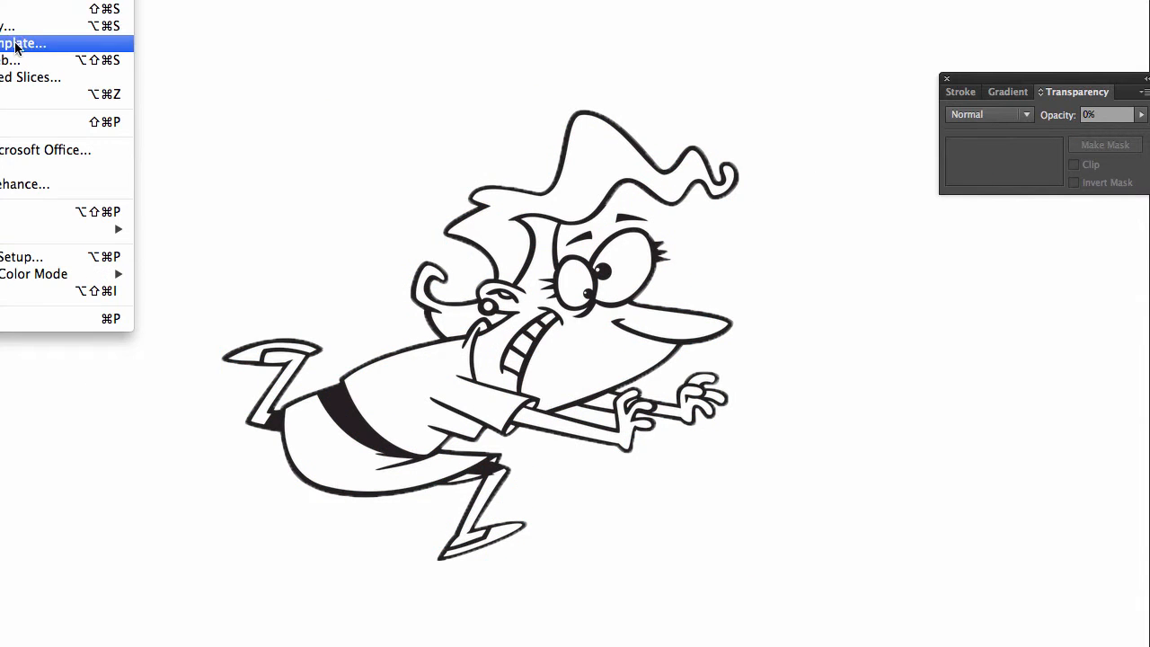
{"action": "left_click", "coordinate": [21, 13]}
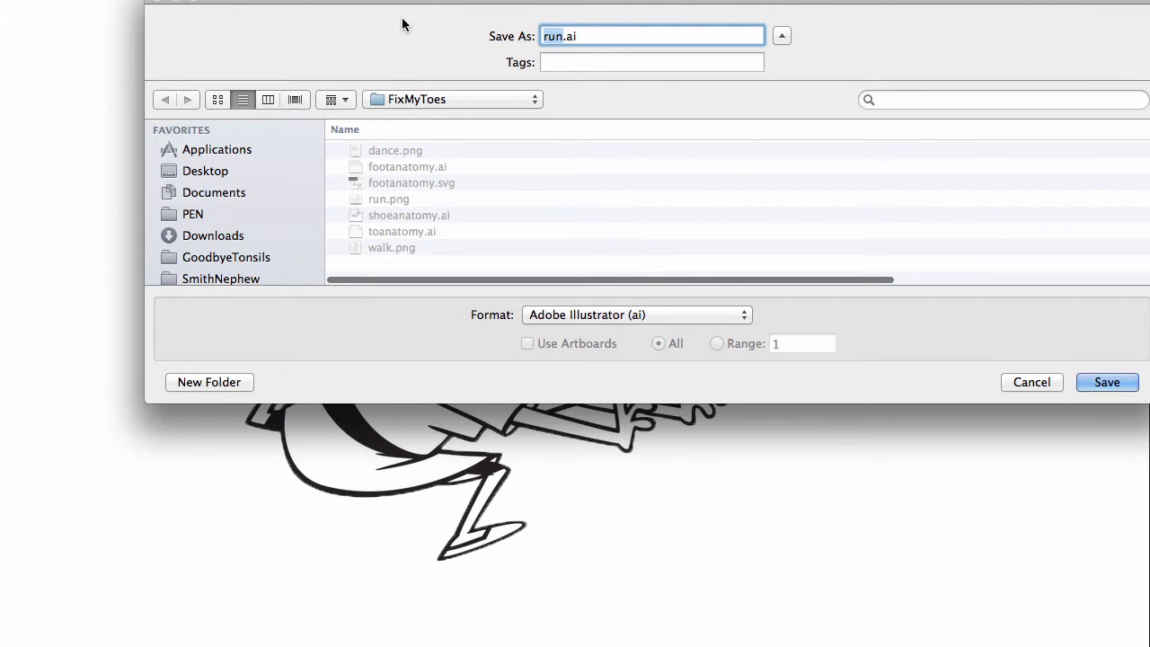
{"action": "key", "text": "Return"}
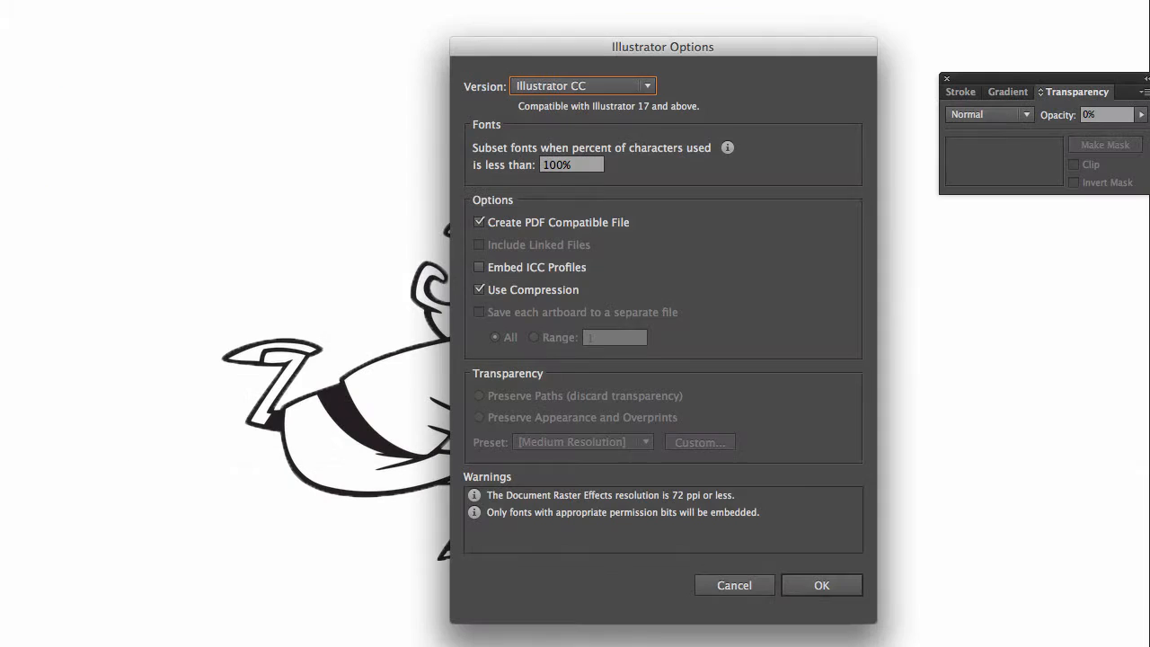
{"action": "key", "text": "Return"}
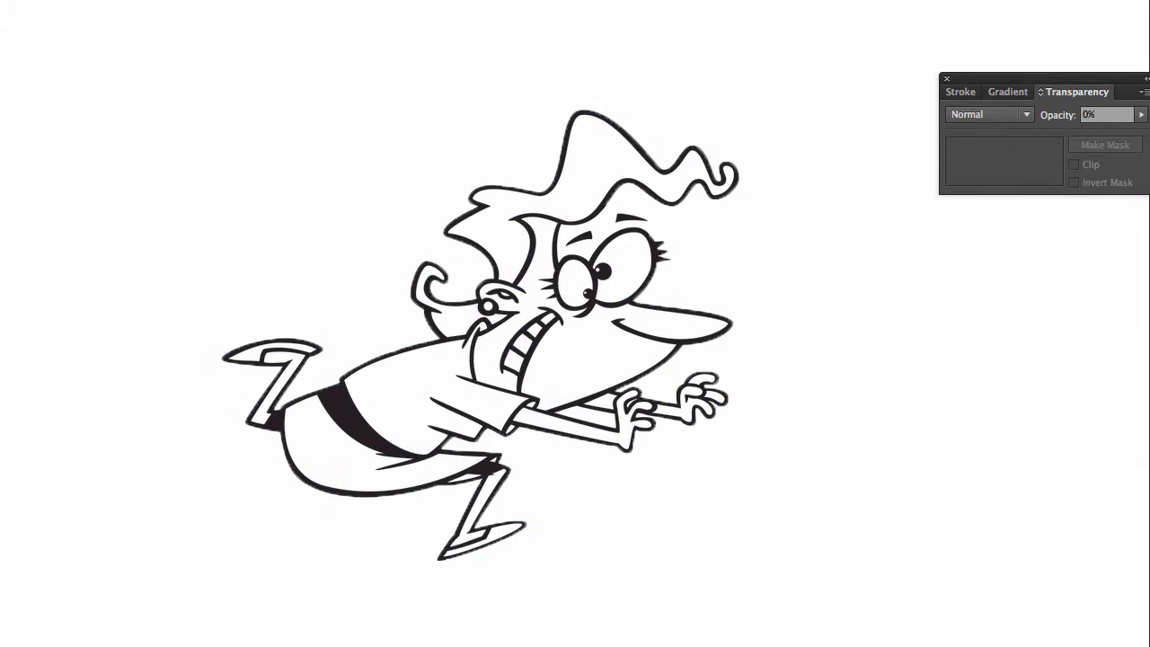
Save the artwork as run.svg in SVG format, using the SVG 1.1 profile and embedded images
{"action": "left_click", "coordinate": [4, 2]}
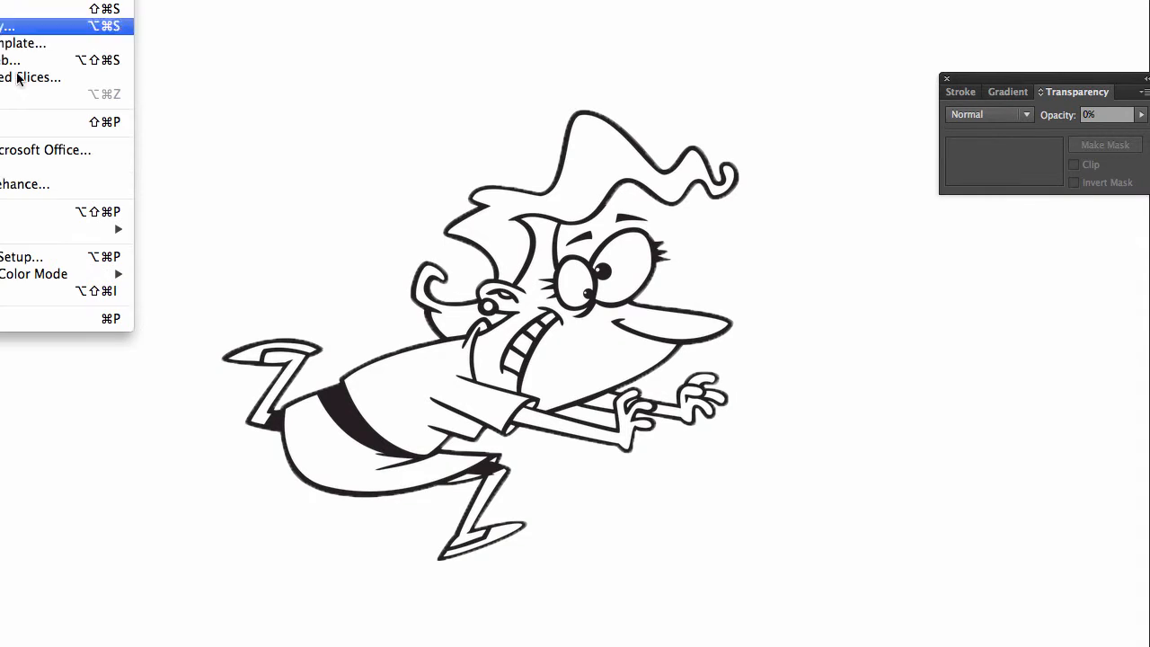
{"action": "left_click", "coordinate": [67, 1]}
{"action": "key", "text": "super+shift+s"}
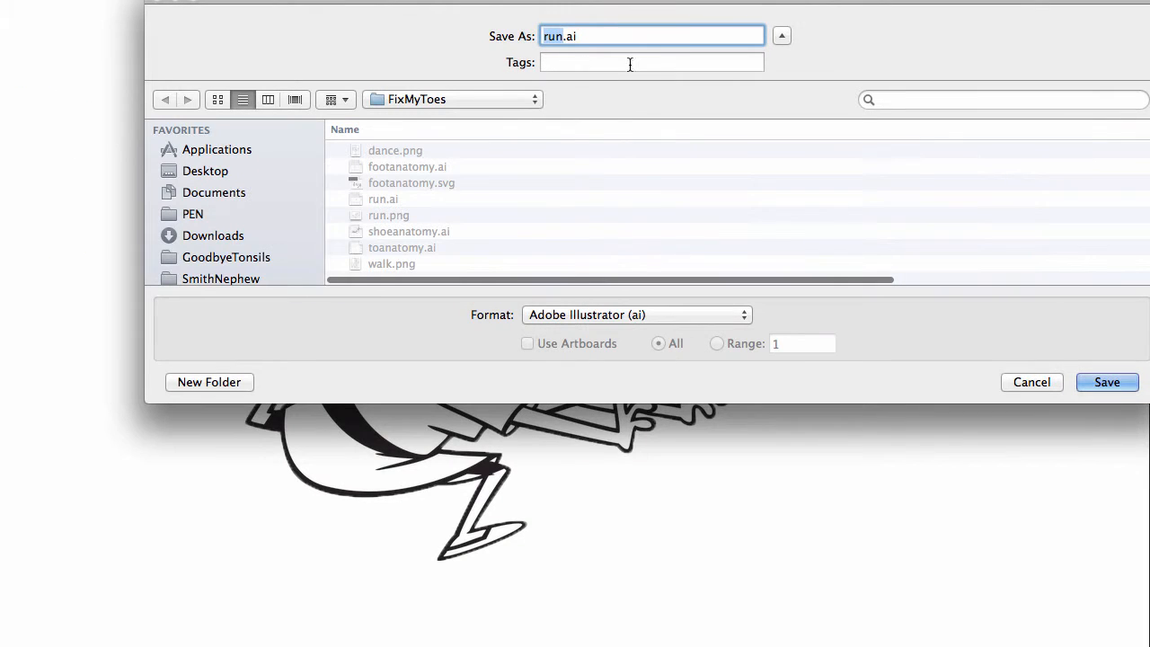
{"action": "left_click", "coordinate": [626, 319]}
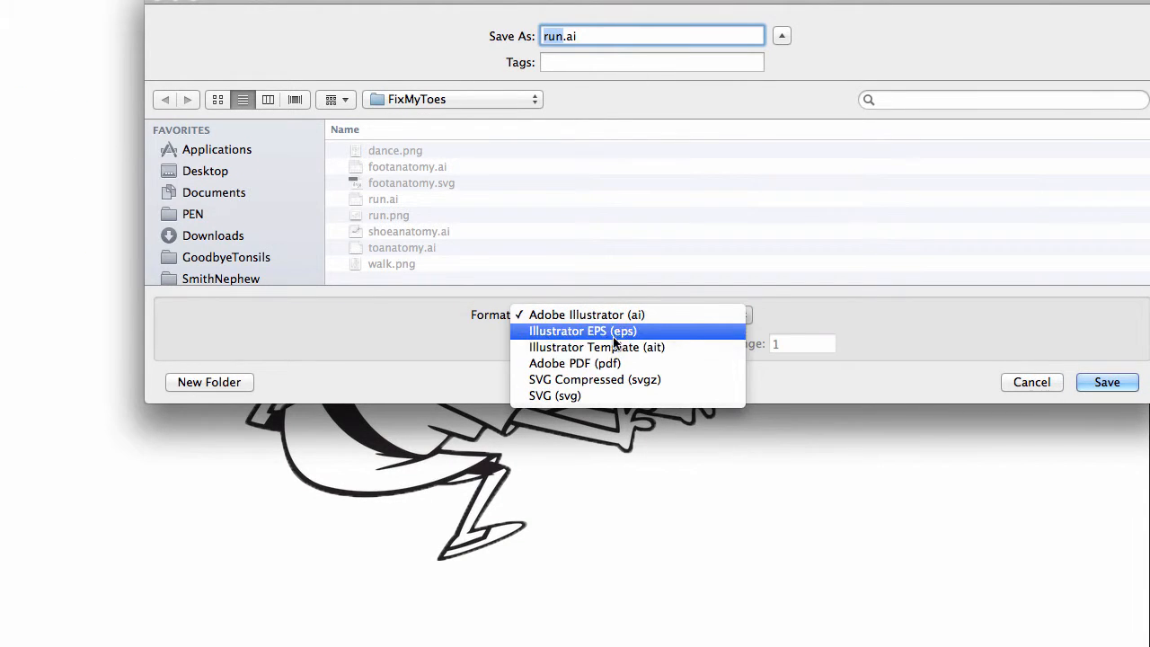
{"action": "left_click", "coordinate": [593, 396]}
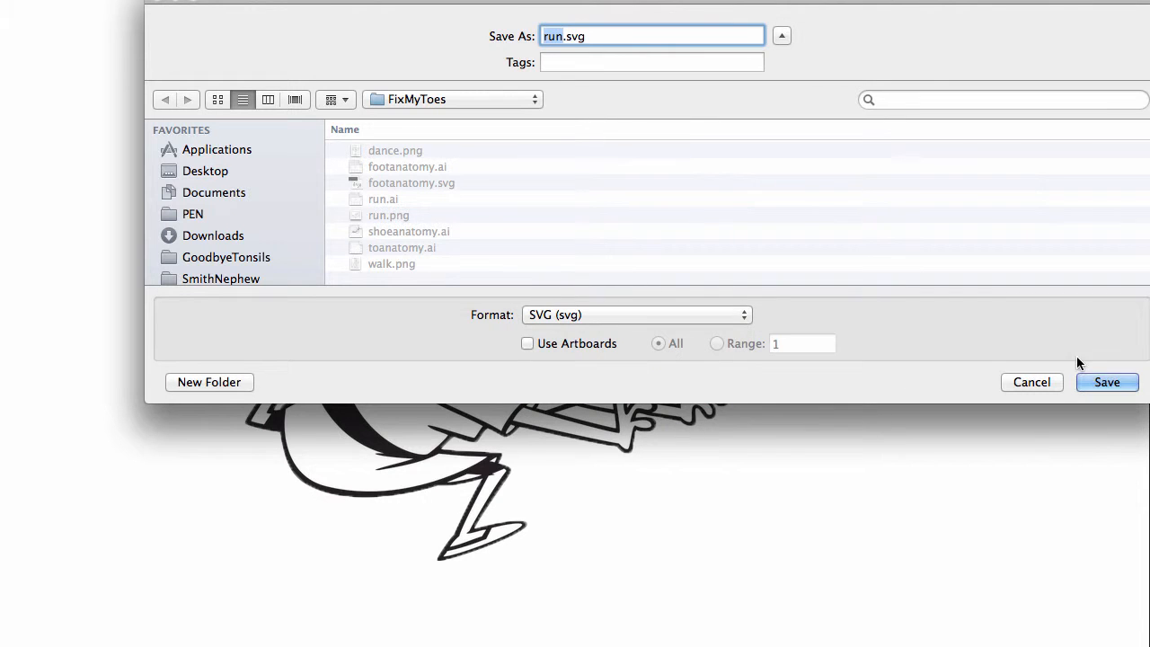
{"action": "left_click", "coordinate": [1107, 382]}
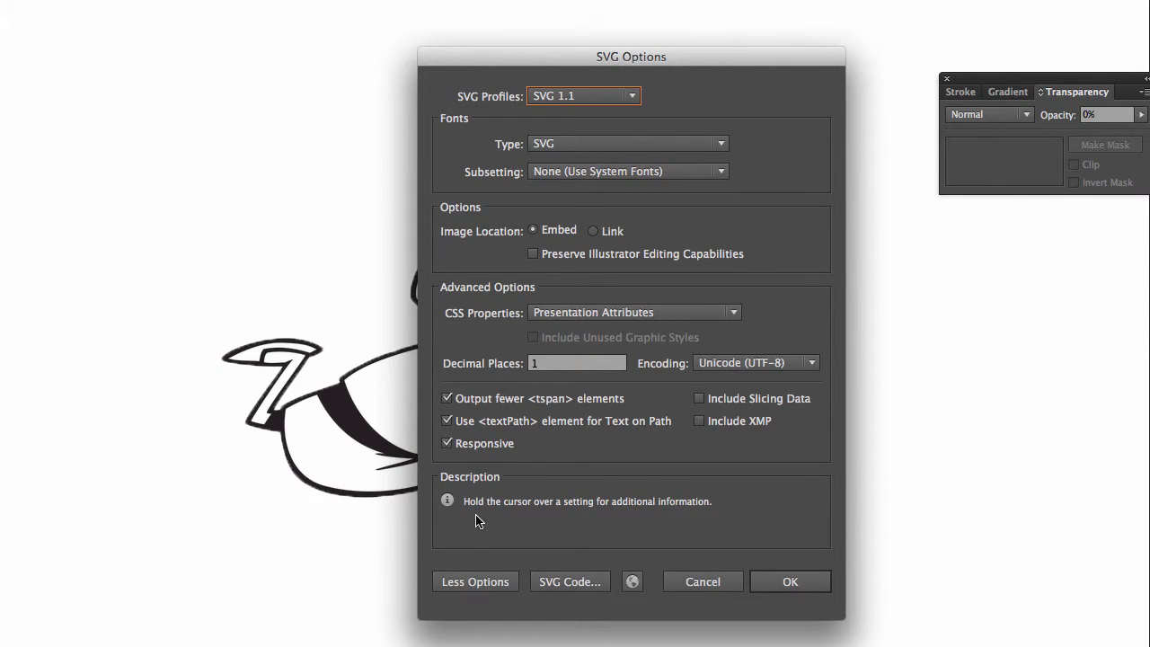
{"action": "left_click", "coordinate": [789, 584]}
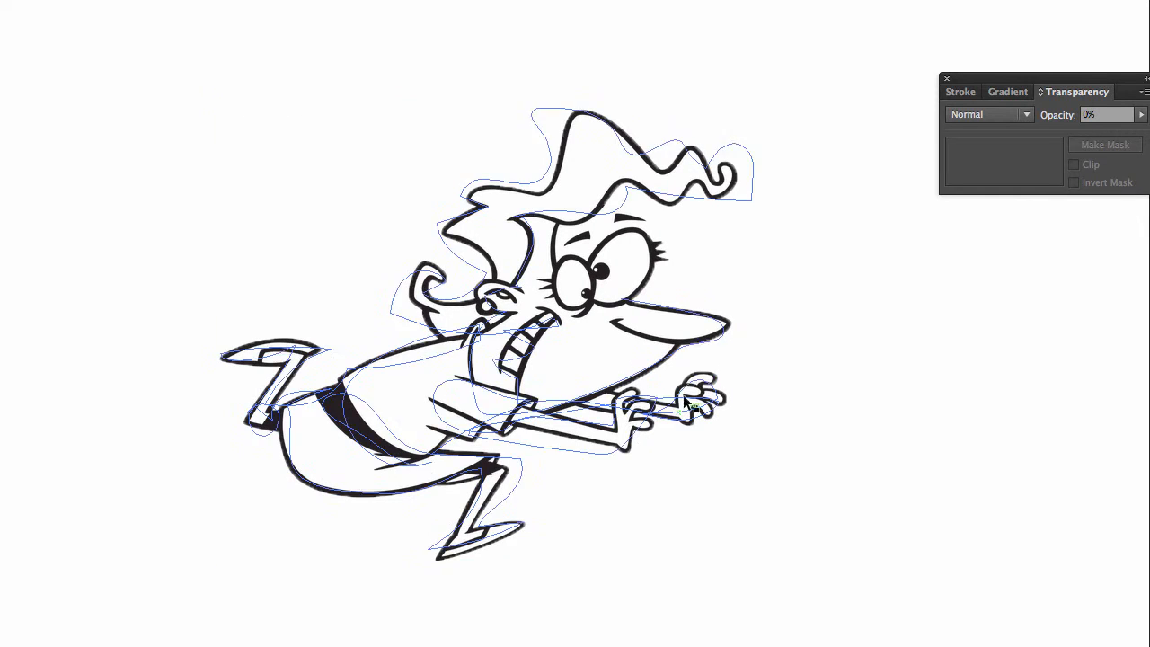
Switch to VideoScribe, make free canvas space beside the foot drawing, and import run.svg from the FixMyToes folder
{"action": "key", "text": "super+Tab"}
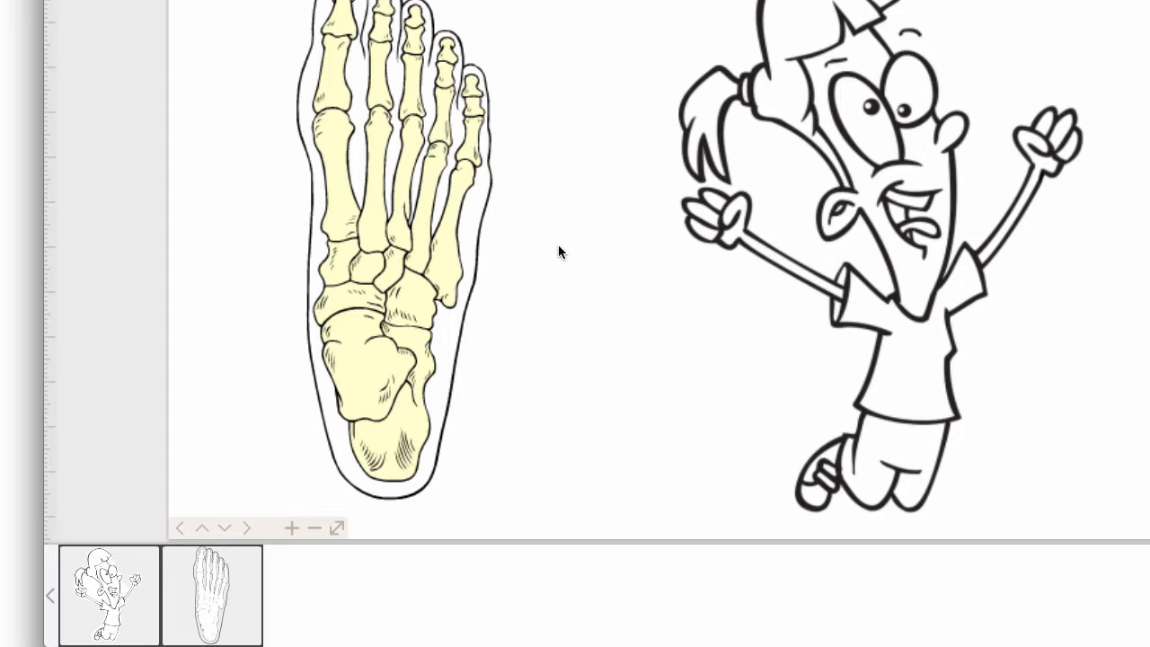
{"action": "left_click_drag", "start_coordinate": [566, 299], "coordinate": [1015, 334]}
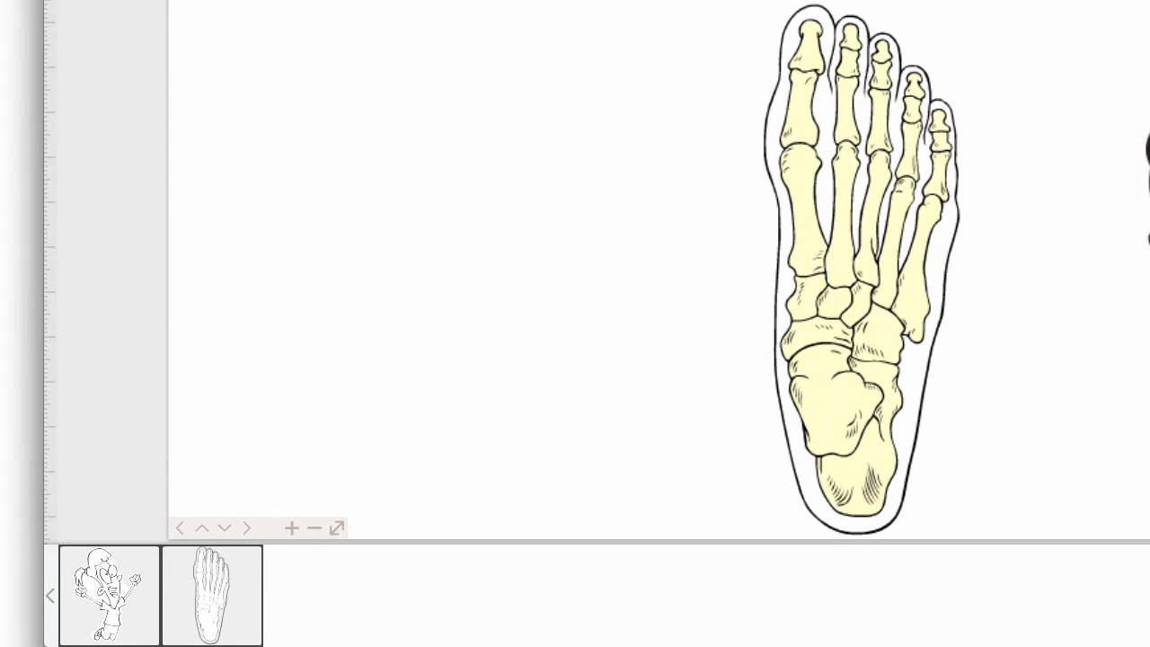
{"action": "left_click", "coordinate": [366, 3]}
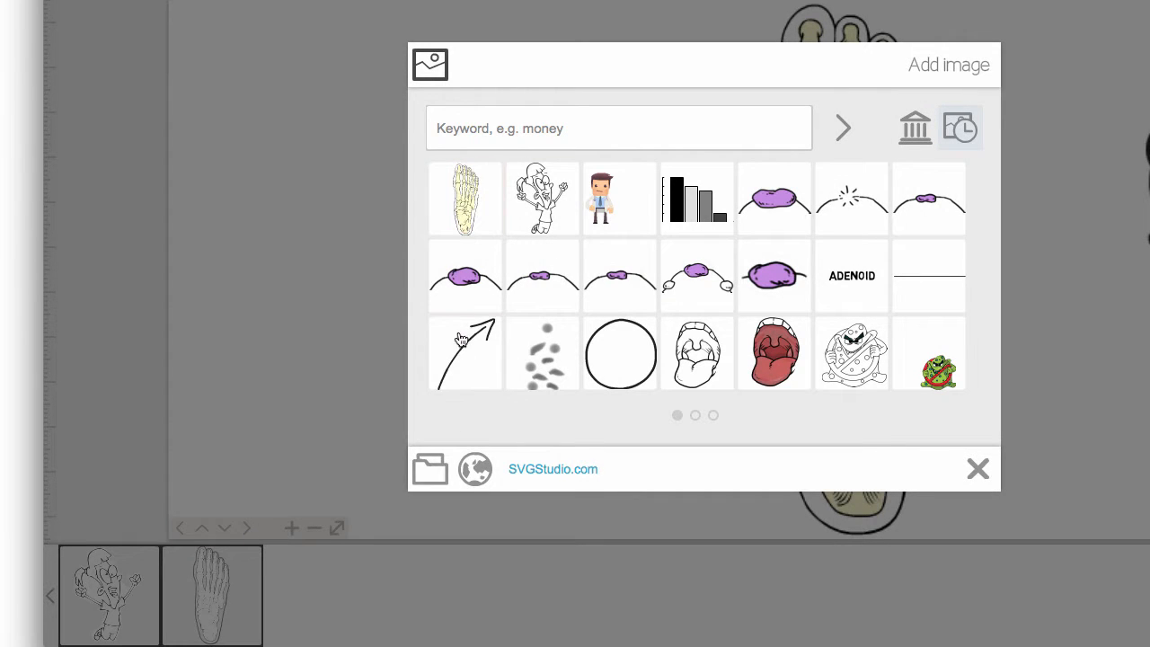
{"action": "left_click", "coordinate": [430, 469]}
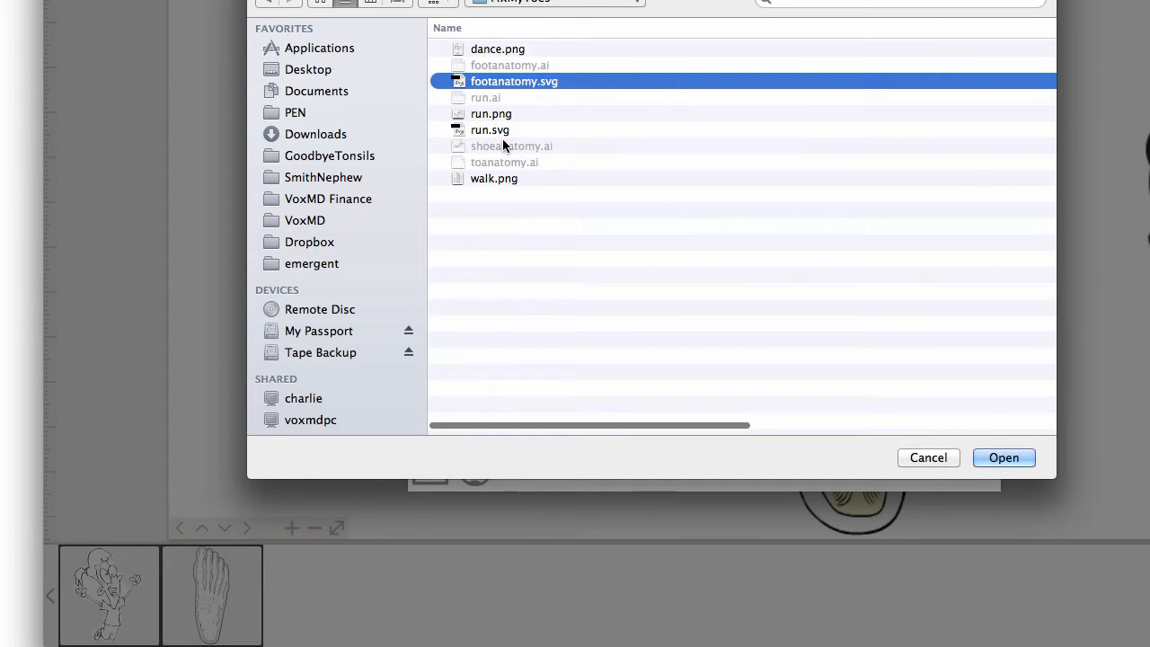
{"action": "left_click", "coordinate": [520, 115]}
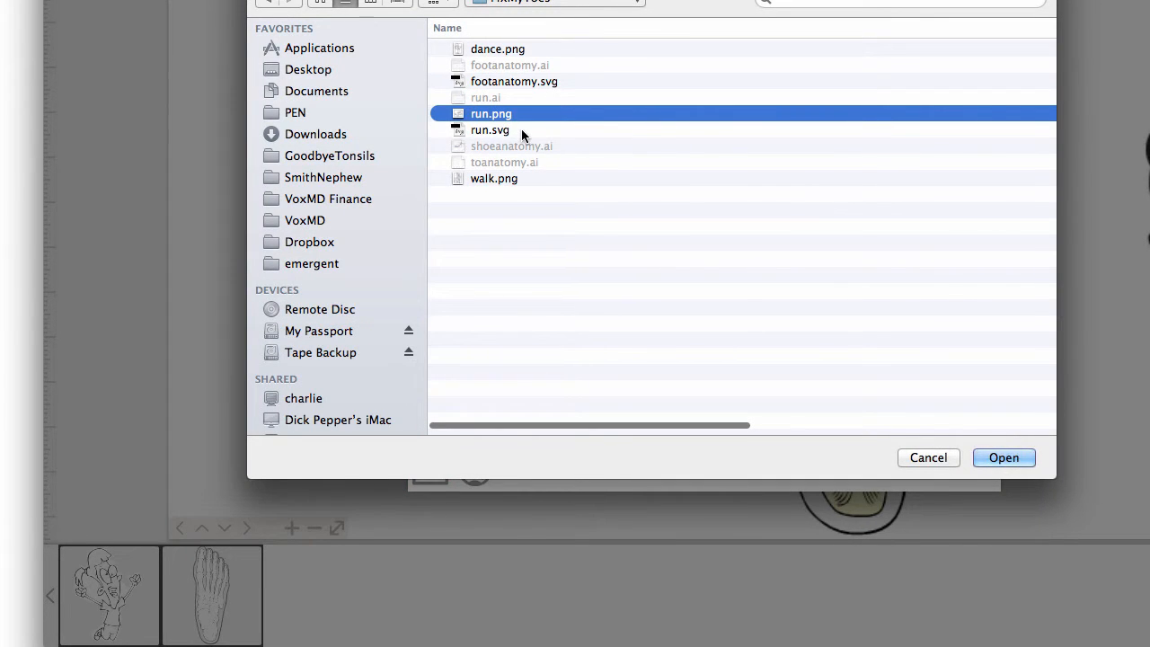
{"action": "left_click", "coordinate": [475, 131]}
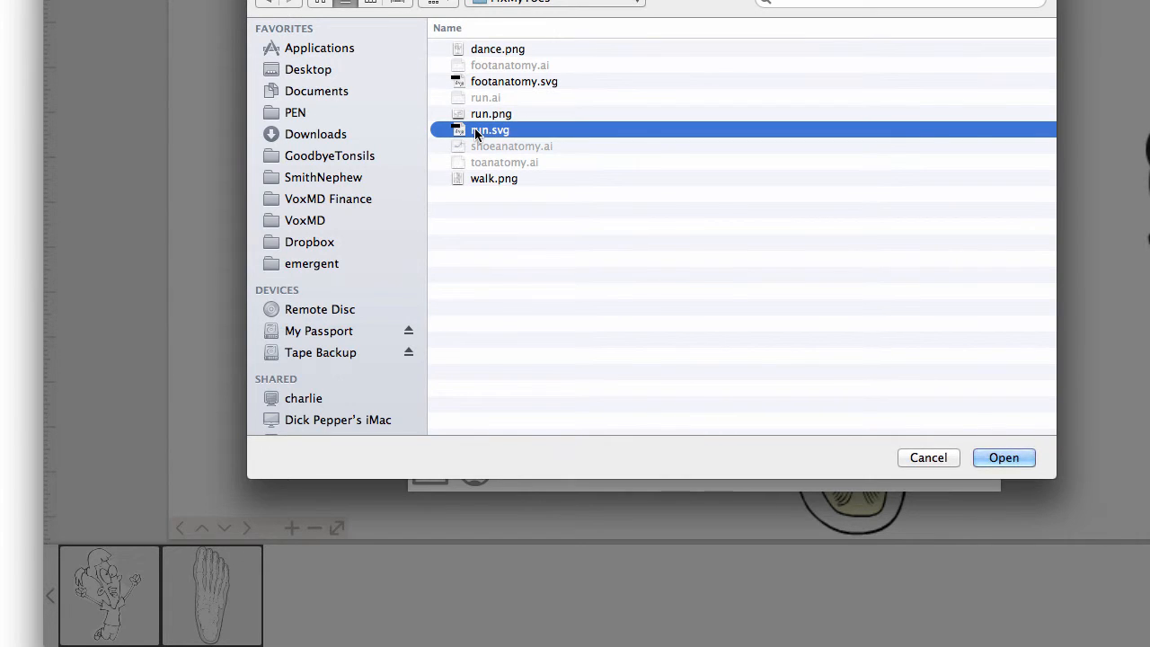
{"action": "double_click", "coordinate": [475, 130]}
Move the running figure into the empty space left of the foot drawing and enlarge it
{"action": "left_click_drag", "start_coordinate": [599, 147], "coordinate": [333, 76]}
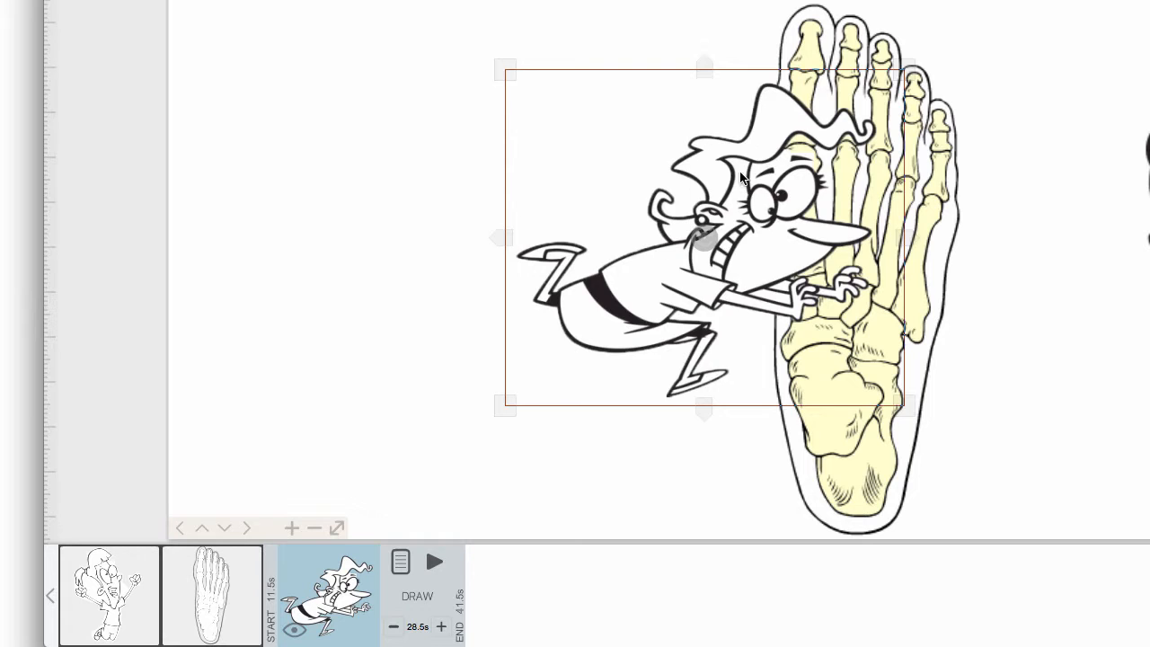
{"action": "left_click_drag", "start_coordinate": [742, 178], "coordinate": [516, 210]}
{"action": "left_click_drag", "start_coordinate": [680, 106], "coordinate": [730, 46]}
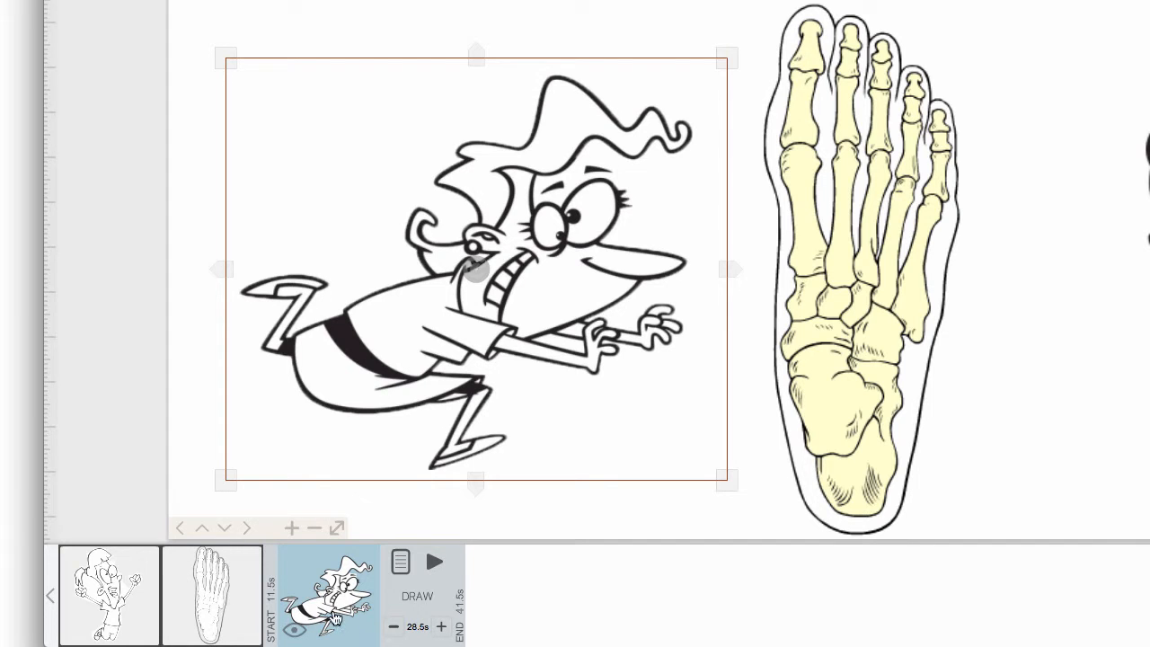
{"action": "left_click", "coordinate": [335, 619]}
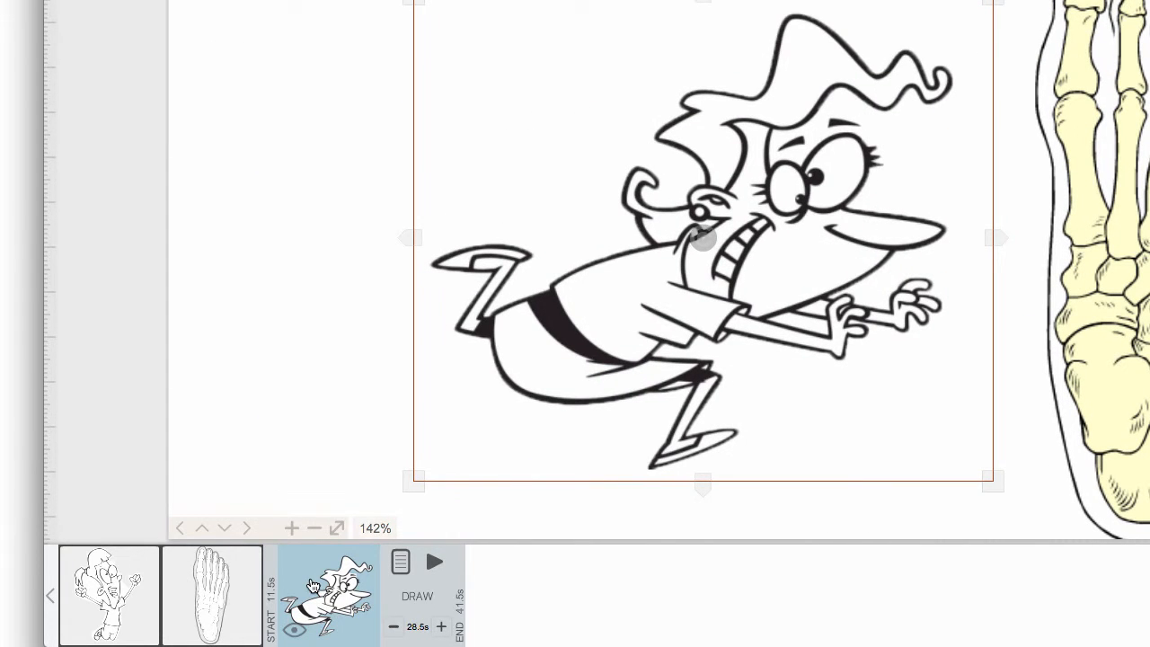
Set the running figure's draw time to 6 seconds
{"action": "left_click", "coordinate": [415, 630]}
{"action": "left_click", "coordinate": [415, 629]}
{"action": "left_click", "coordinate": [415, 629]}
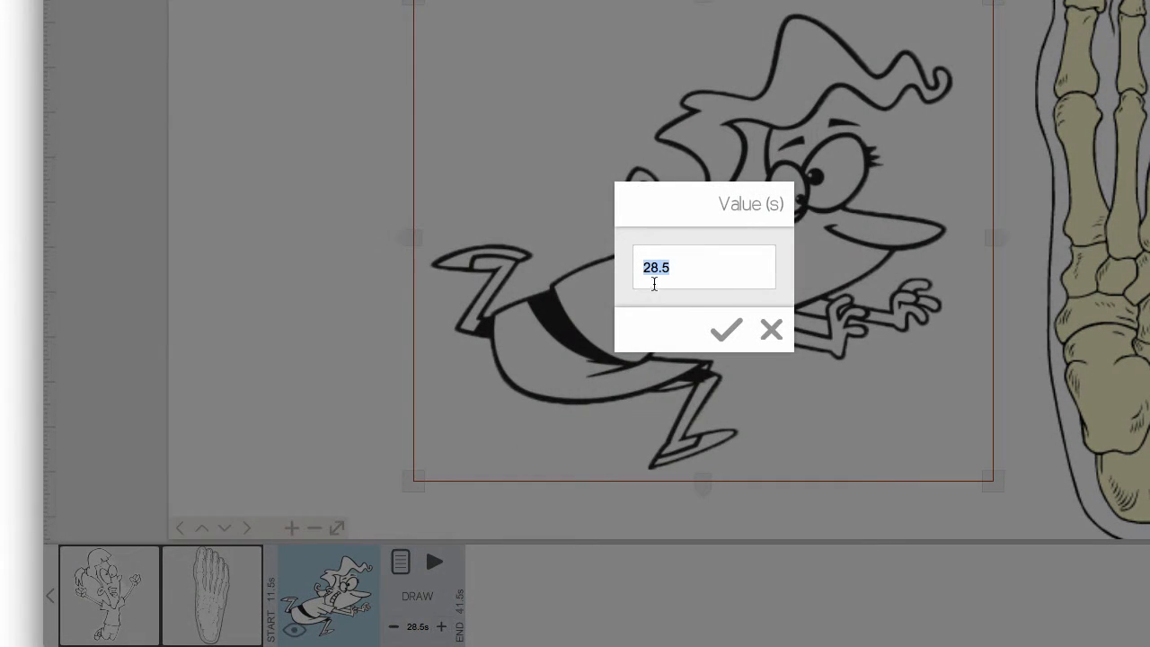
{"action": "type", "text": "6"}
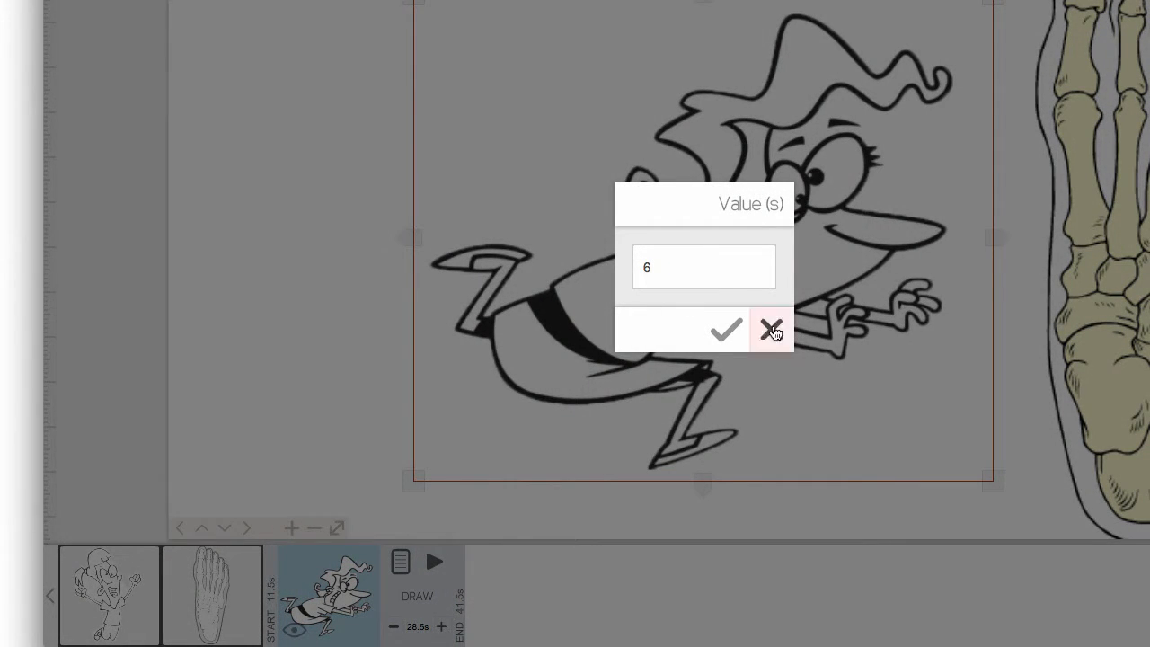
{"action": "left_click", "coordinate": [734, 338]}
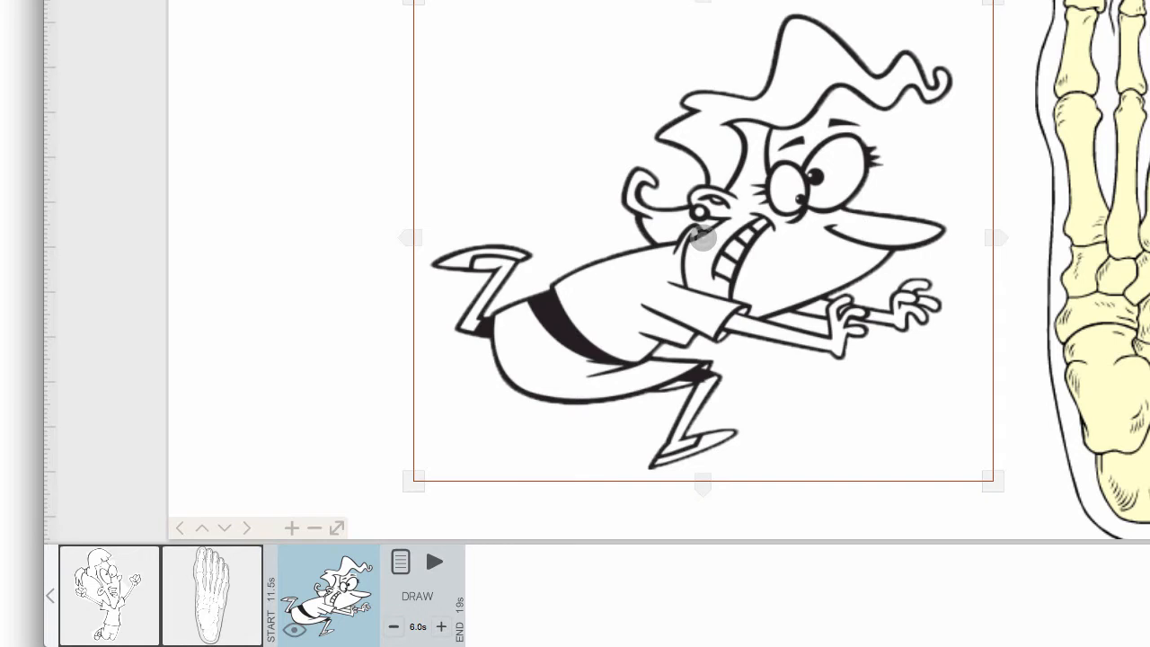